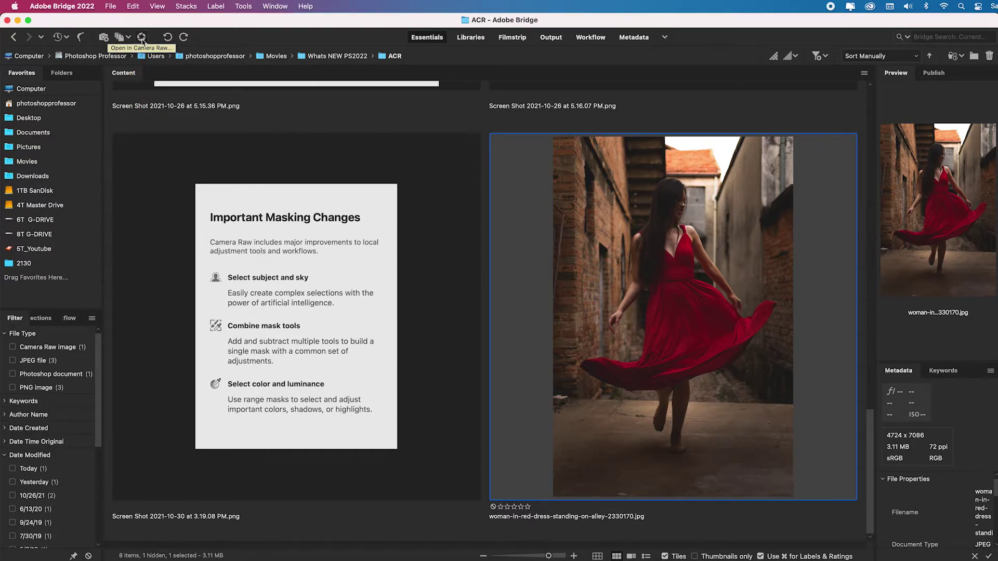
# Open woman-in-red-dress-standing-on-alley-2330170.jpg from the ACR folder in Camera Raw.
pyautogui.click(142, 40)
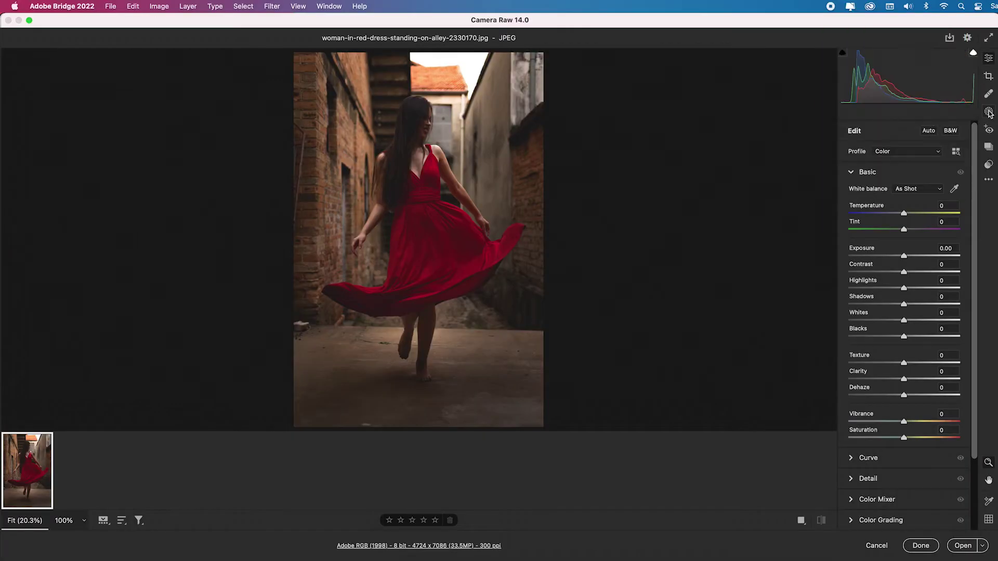
# Switch the red-dress photo to the Masking panel.
pyautogui.click(969, 276)
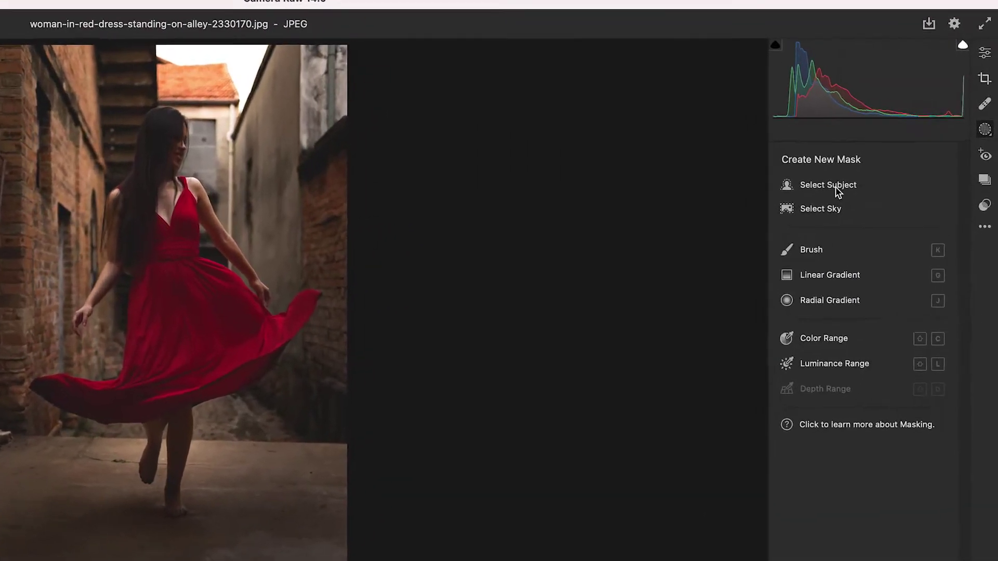
# Preview the help cards for each Create New Mask type.
pyautogui.moveTo(889, 151)
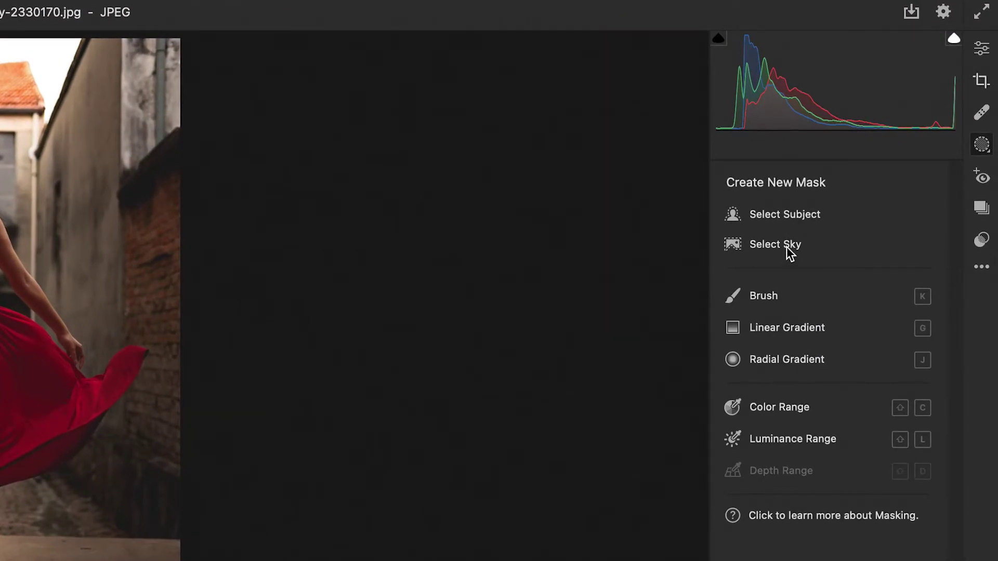
pyautogui.moveTo(787, 252)
pyautogui.moveTo(802, 325)
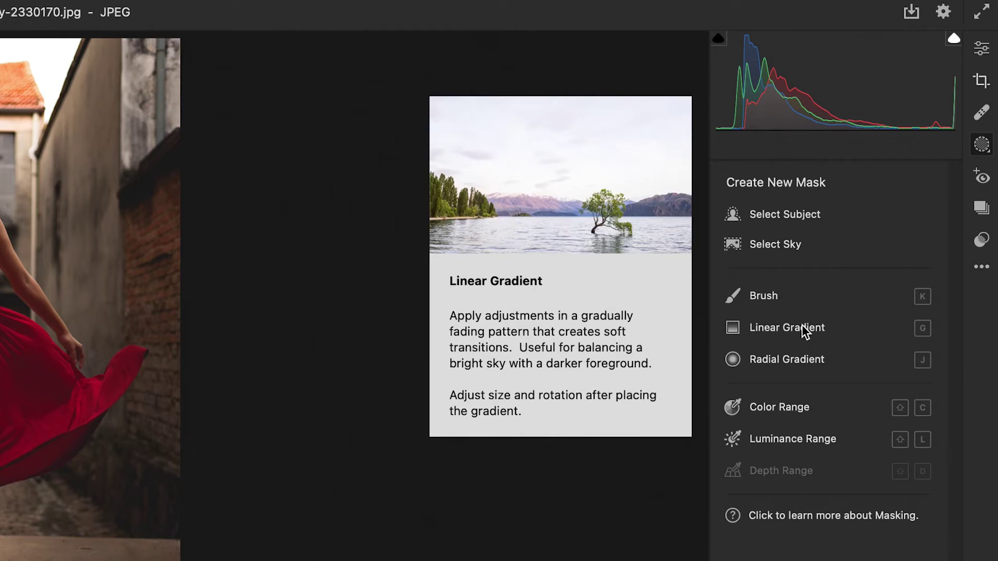
pyautogui.moveTo(809, 362)
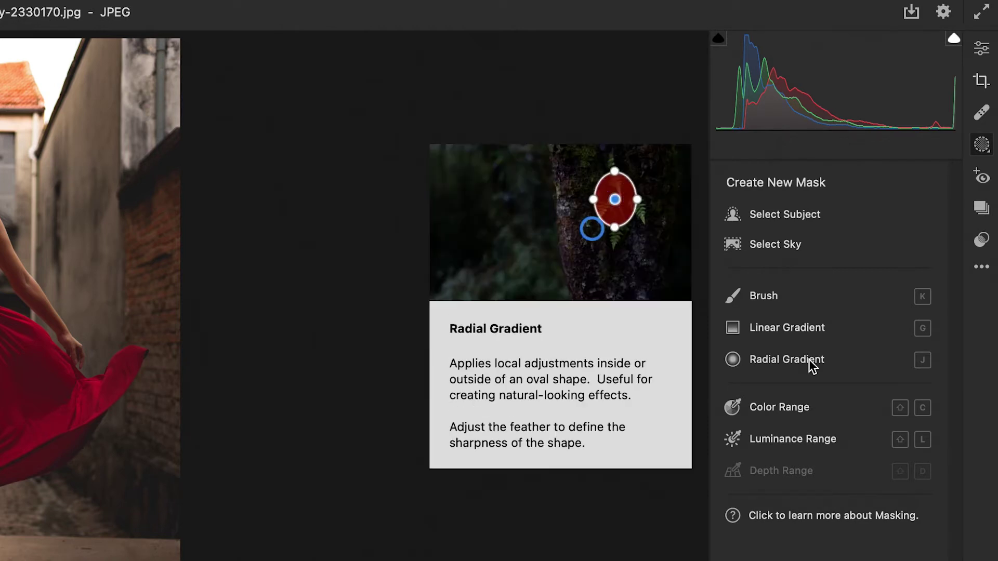
pyautogui.moveTo(806, 414)
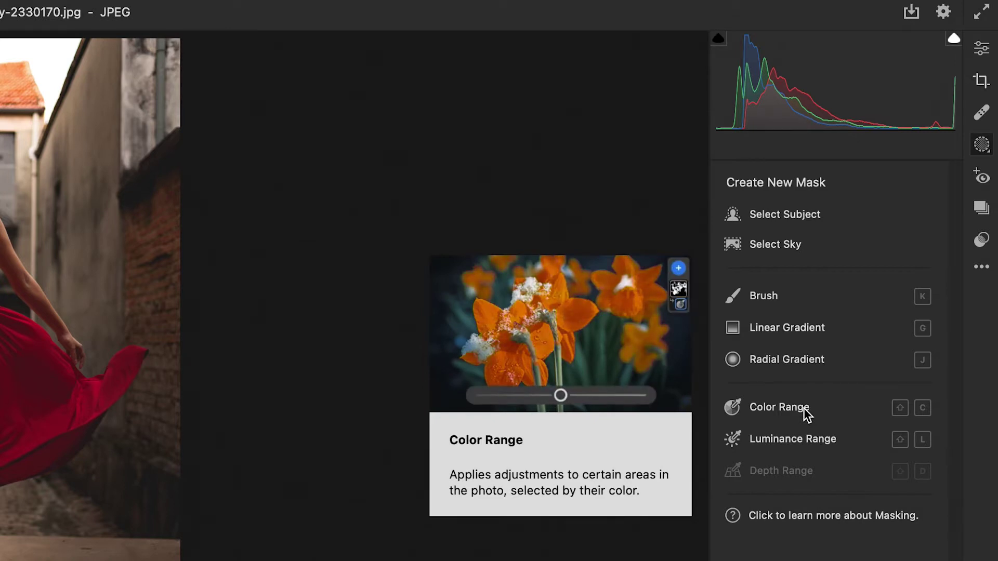
pyautogui.moveTo(812, 445)
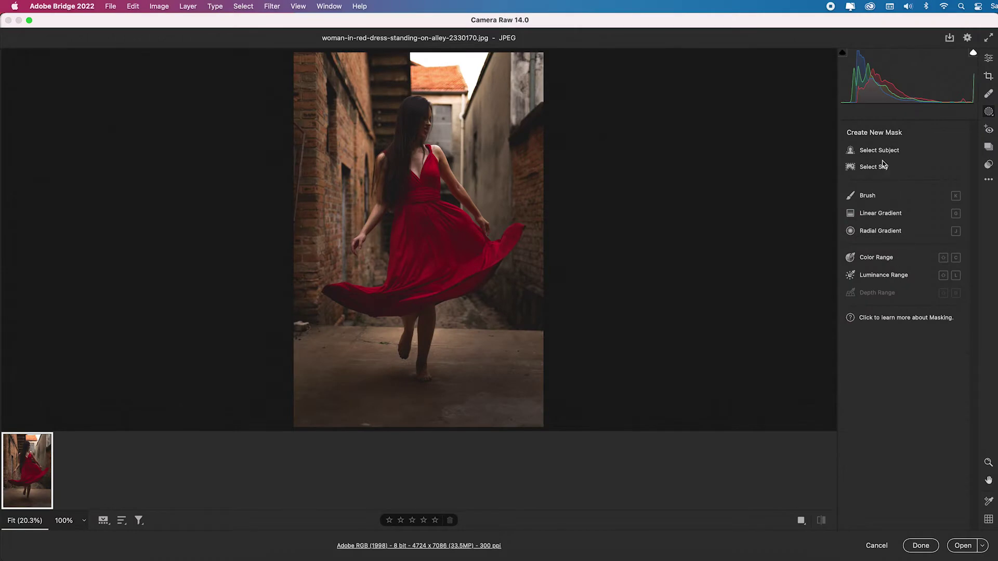
# Create a Select Subject mask on the woman with a green overlay colour.
pyautogui.click(878, 151)
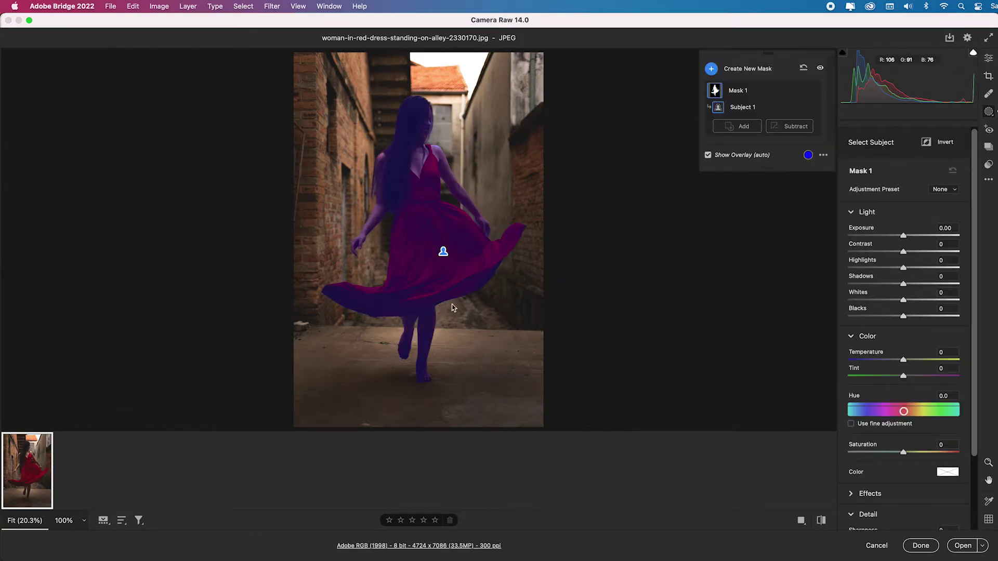
pyautogui.click(807, 154)
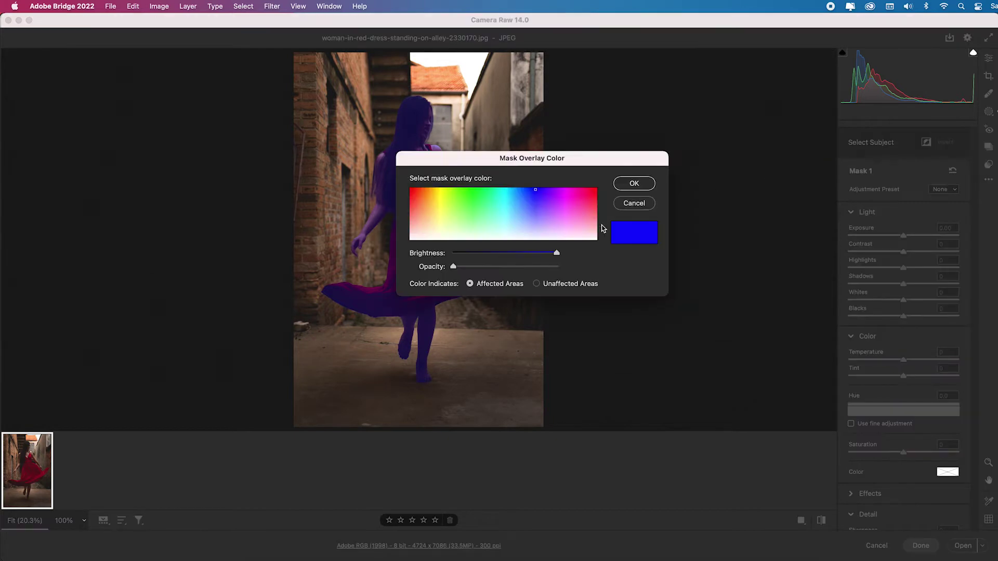
pyautogui.click(480, 189)
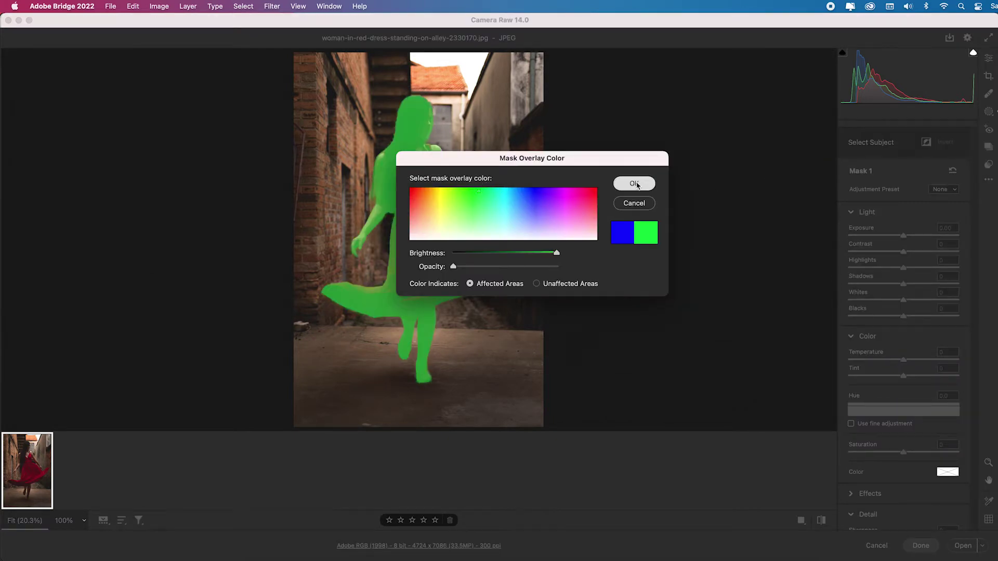
pyautogui.click(634, 183)
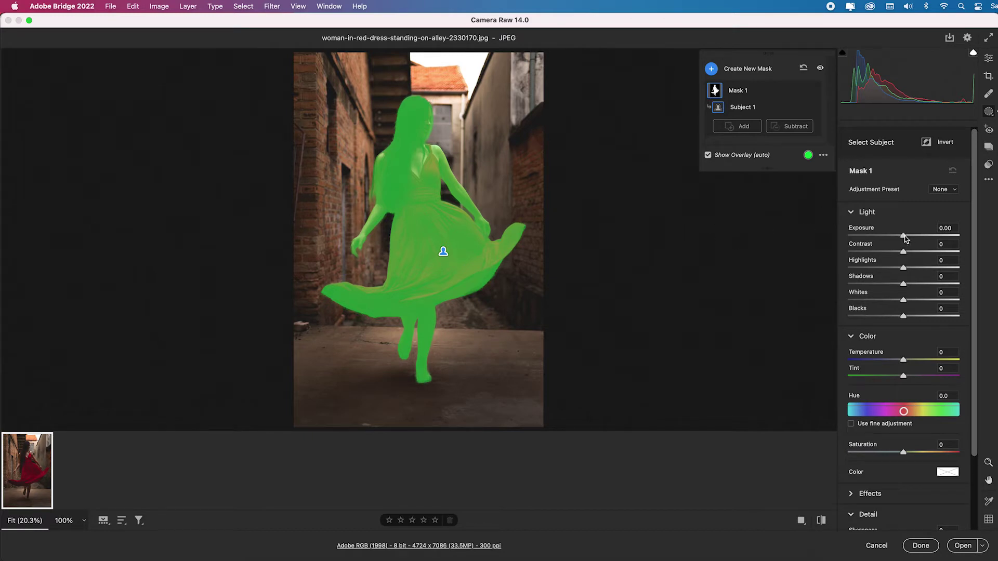
# Set the subject mask to Exposure +1.10, Contrast +14, Highlights -12, Blacks -30.
pyautogui.moveTo(905, 238); pyautogui.dragTo(919, 237)
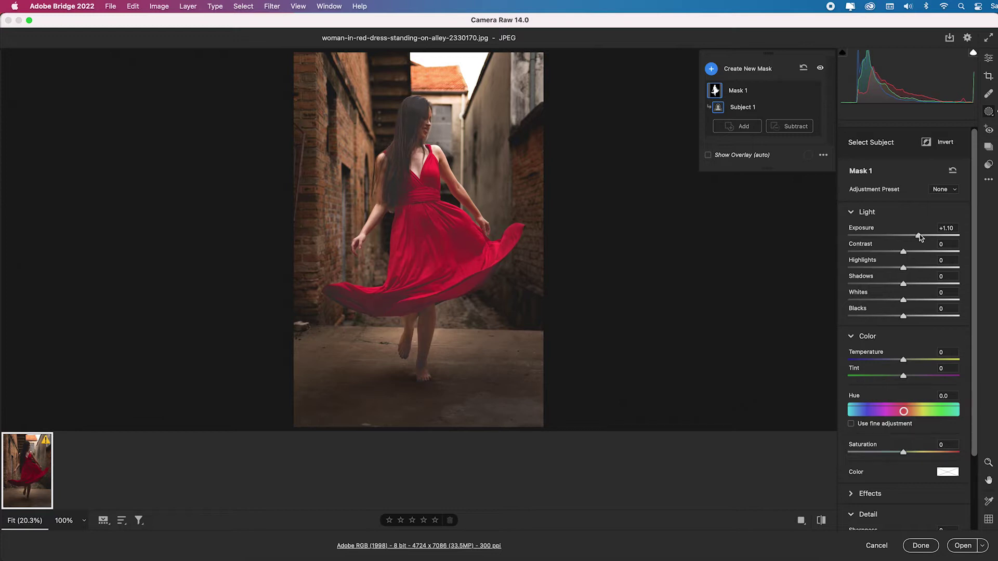
pyautogui.moveTo(904, 317); pyautogui.dragTo(888, 318)
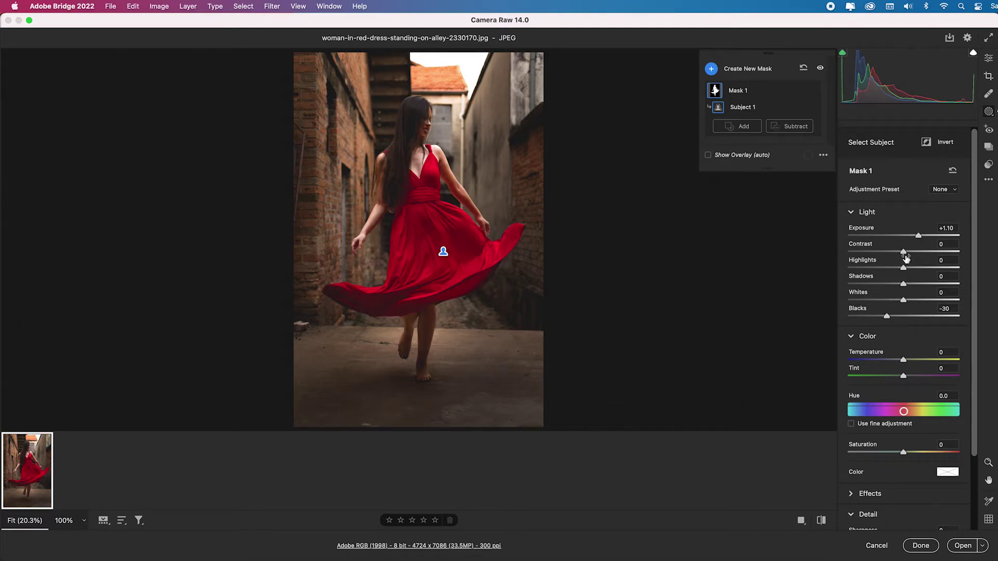
pyautogui.moveTo(903, 252)
pyautogui.mouseDown()
pyautogui.moveTo(912, 253)
pyautogui.moveTo(897, 270)
pyautogui.mouseUp()
# Create a Color Range mask sampling the red dress colour.
pyautogui.click(990, 116)
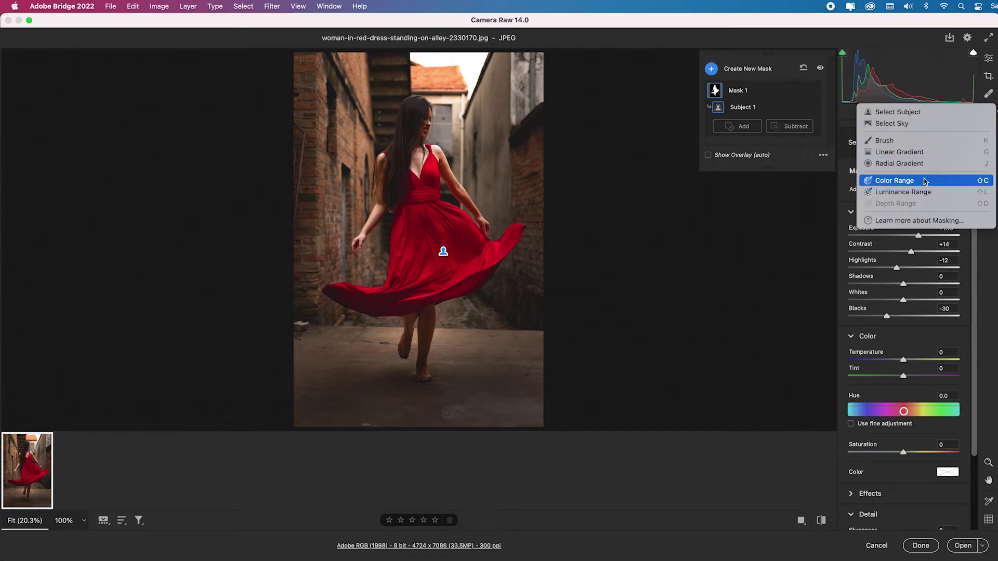
pyautogui.click(924, 181)
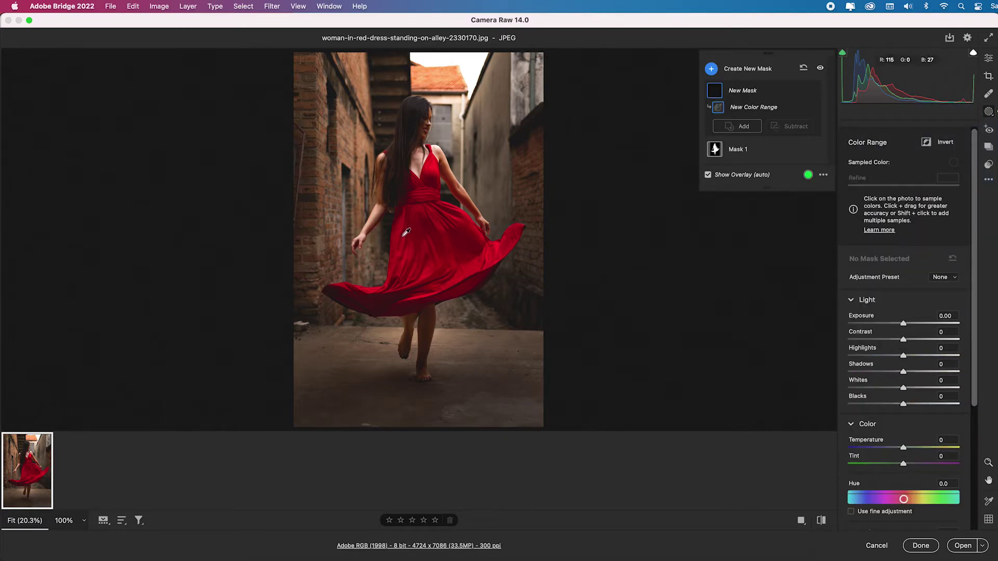
pyautogui.moveTo(404, 235); pyautogui.dragTo(435, 258)
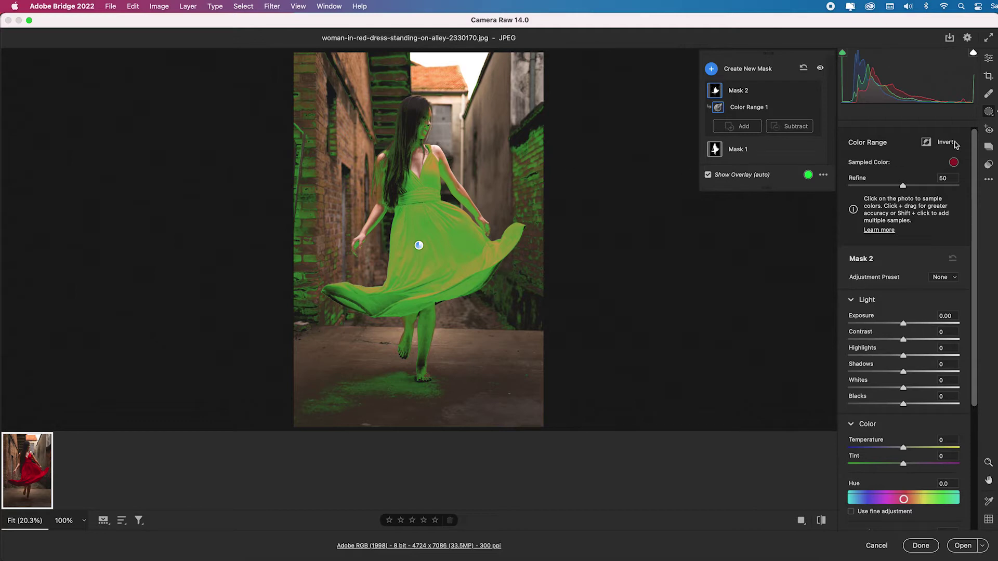
# Brush the colour mask off the hair, brick and green walls, legs and arm.
pyautogui.click(797, 127)
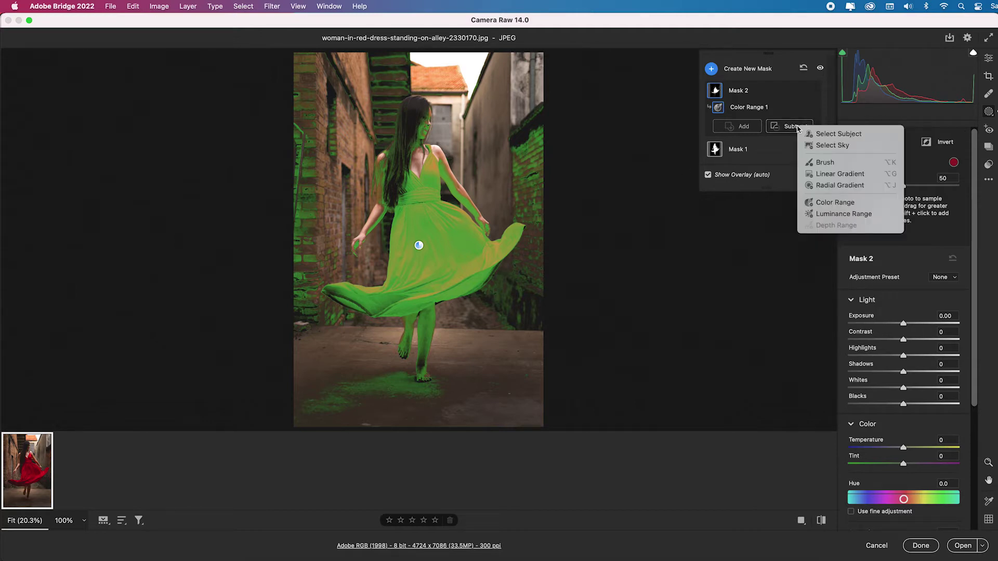
pyautogui.click(818, 164)
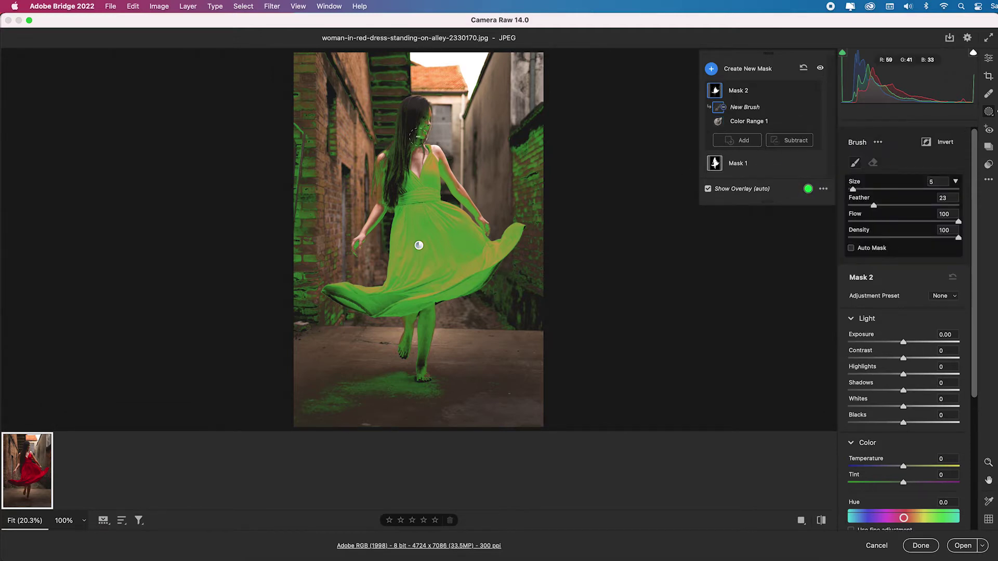
pyautogui.press(']')
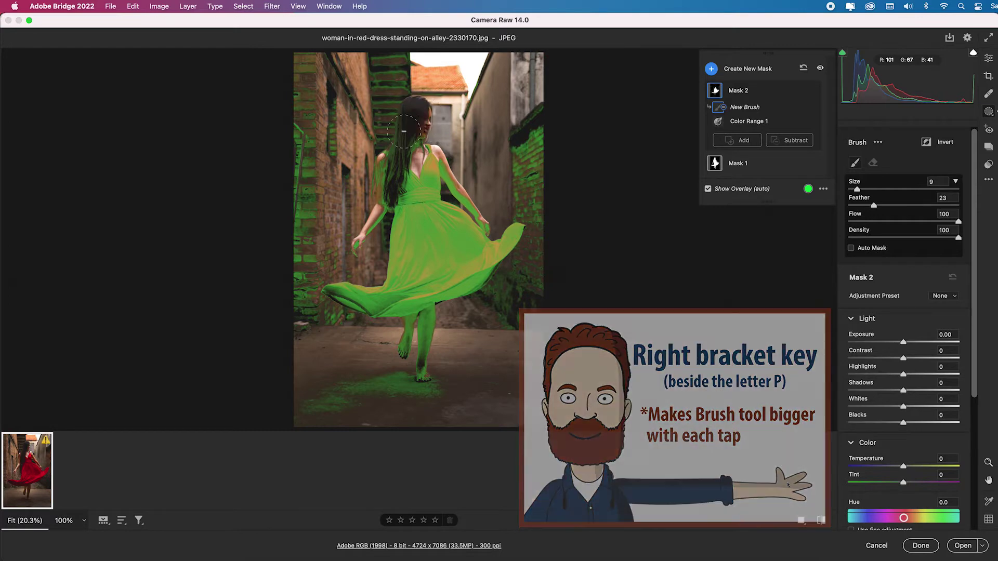
pyautogui.moveTo(408, 138)
pyautogui.mouseDown()
pyautogui.moveTo(362, 182)
pyautogui.moveTo(370, 153)
pyautogui.moveTo(374, 208)
pyautogui.moveTo(373, 194)
pyautogui.moveTo(369, 213)
pyautogui.moveTo(355, 216)
pyautogui.moveTo(356, 252)
pyautogui.mouseUp()
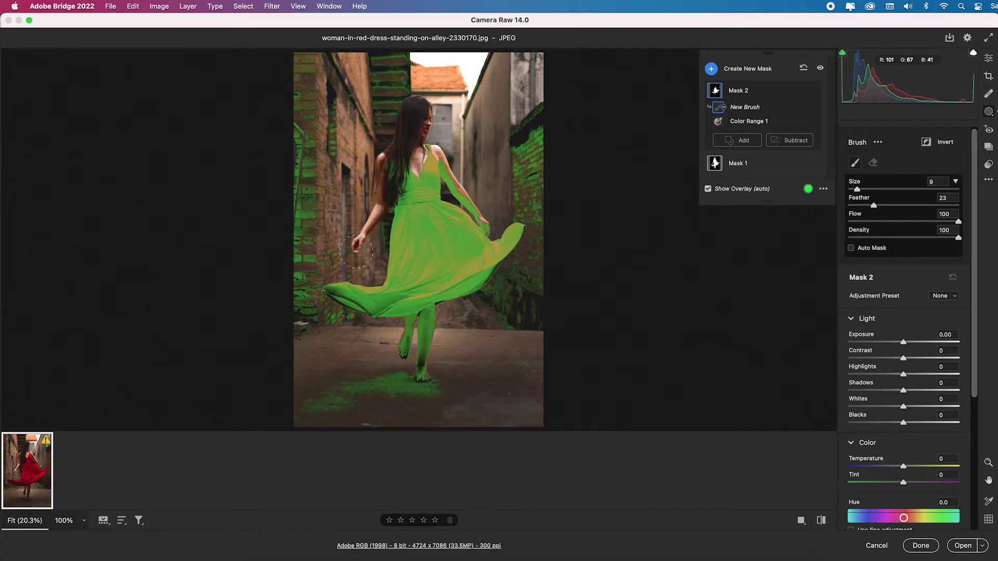
pyautogui.moveTo(330, 125)
pyautogui.mouseDown()
pyautogui.moveTo(319, 151)
pyautogui.moveTo(299, 98)
pyautogui.moveTo(290, 183)
pyautogui.moveTo(315, 332)
pyautogui.mouseUp()
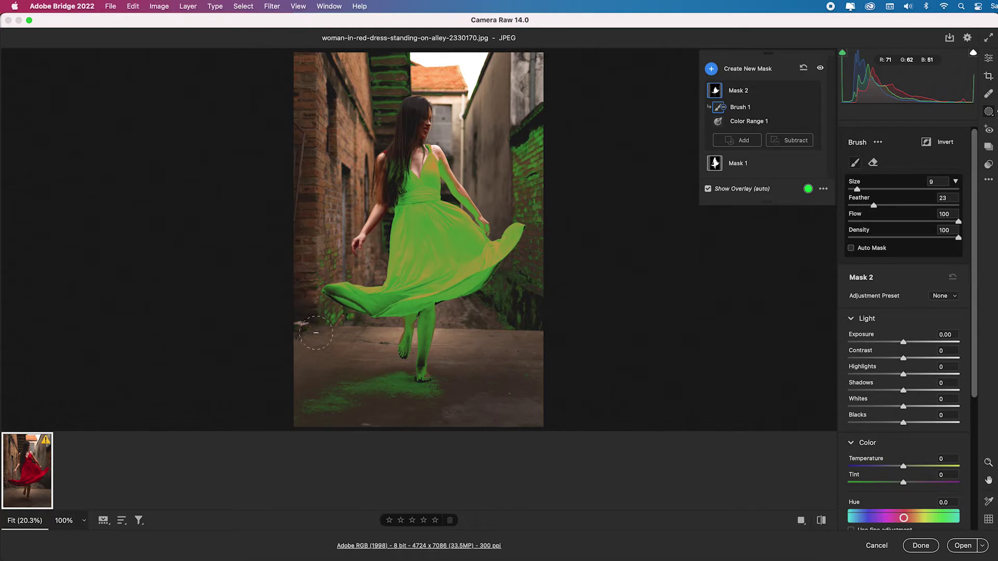
pyautogui.moveTo(311, 118)
pyautogui.mouseDown()
pyautogui.moveTo(385, 99)
pyautogui.moveTo(415, 60)
pyautogui.moveTo(526, 156)
pyautogui.moveTo(515, 206)
pyautogui.moveTo(537, 221)
pyautogui.moveTo(546, 134)
pyautogui.moveTo(542, 249)
pyautogui.moveTo(416, 343)
pyautogui.moveTo(425, 323)
pyautogui.moveTo(413, 329)
pyautogui.moveTo(444, 333)
pyautogui.moveTo(423, 375)
pyautogui.mouseUp()
pyautogui.moveTo(441, 161); pyautogui.dragTo(489, 229)
# Finish the brush cleanup and shift the dress mask's Hue to -9.6.
pyautogui.moveTo(407, 152); pyautogui.dragTo(402, 142)
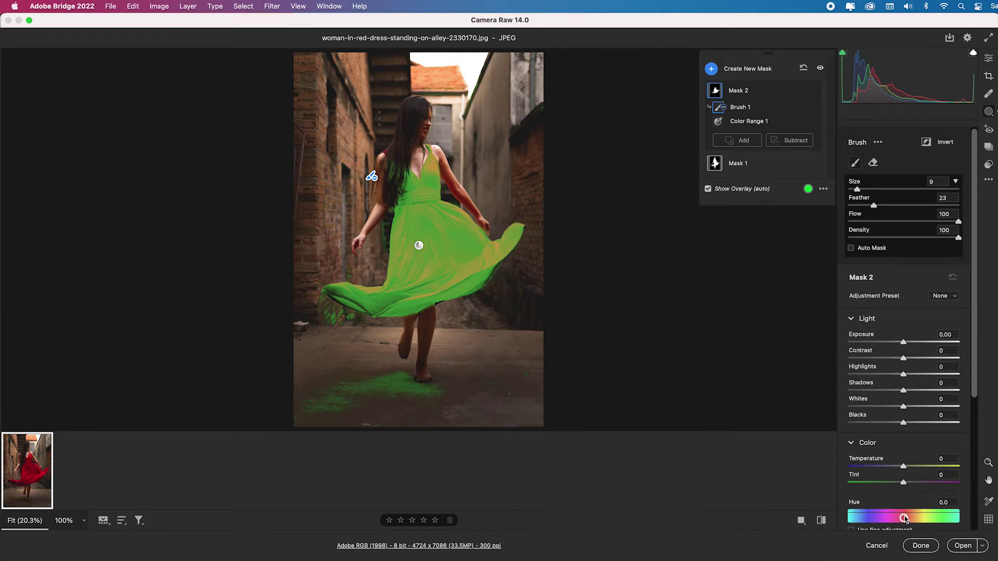
pyautogui.moveTo(904, 518)
pyautogui.mouseDown()
pyautogui.moveTo(929, 518)
pyautogui.moveTo(900, 519)
pyautogui.mouseUp()
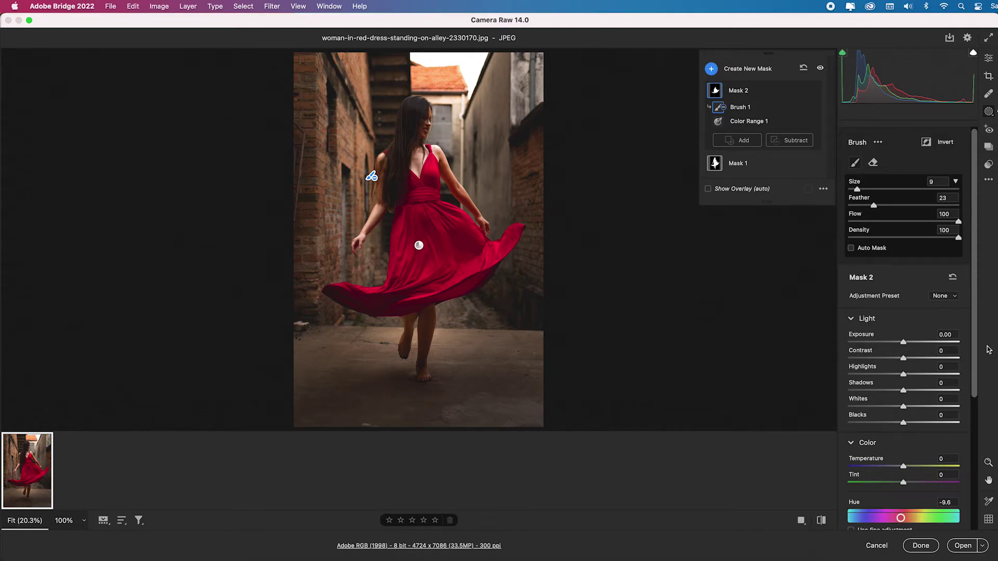
pyautogui.click(989, 59)
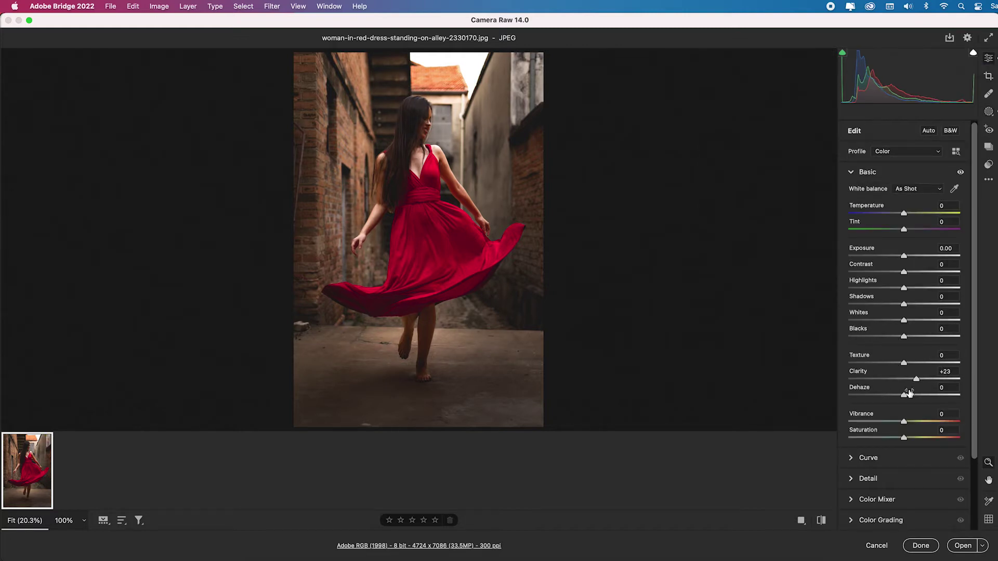
# Set Dehaze +29, Vibrance +24, Saturation -10, Vignetting -18, and return to Bridge.
pyautogui.moveTo(909, 393); pyautogui.dragTo(921, 398)
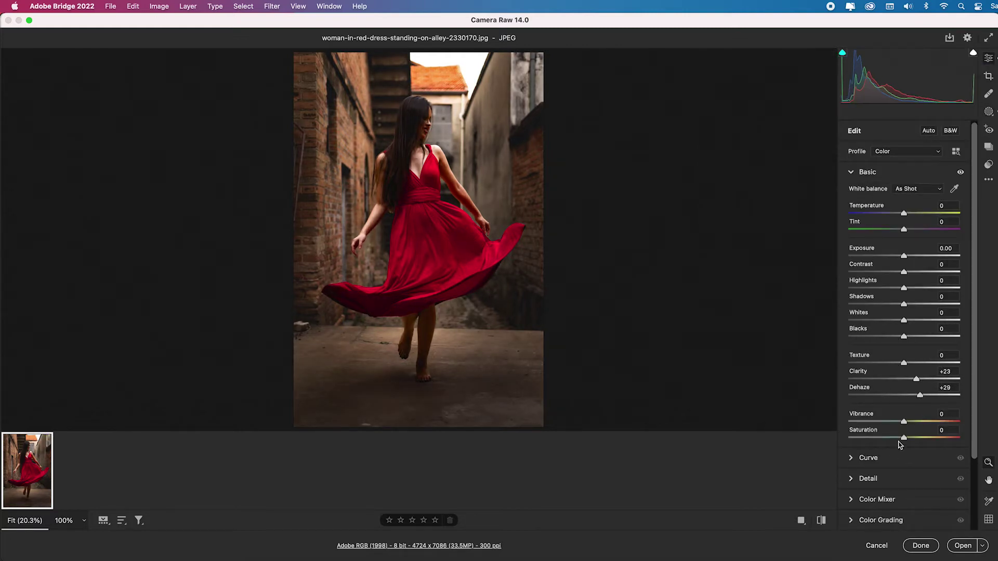
pyautogui.moveTo(908, 421); pyautogui.dragTo(898, 439)
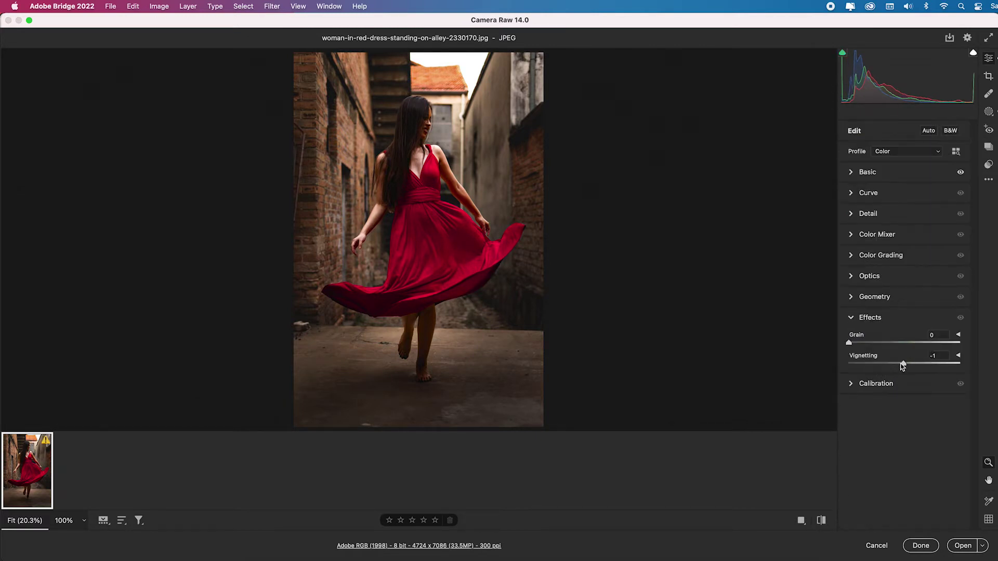
pyautogui.moveTo(903, 363); pyautogui.dragTo(895, 365)
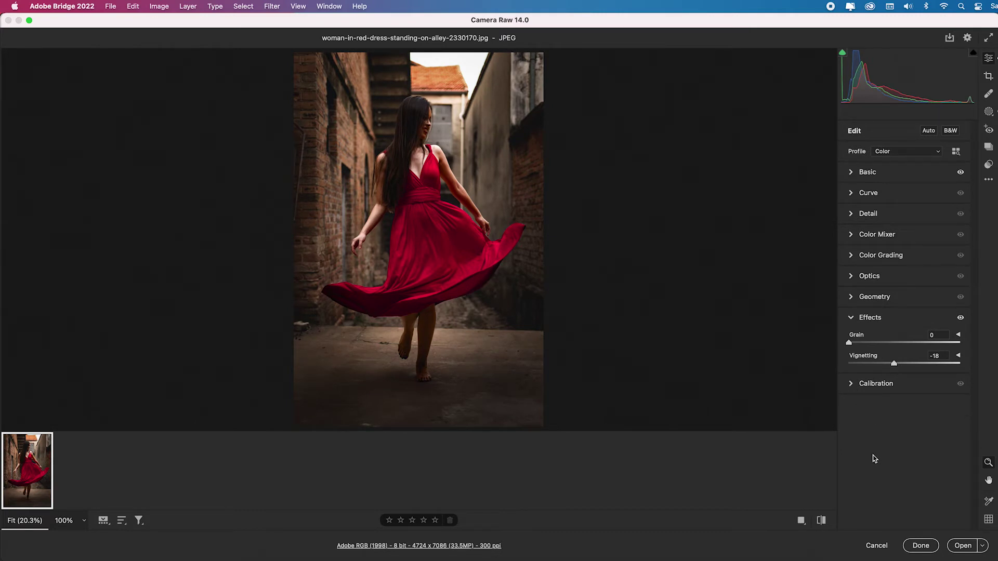
pyautogui.click(920, 545)
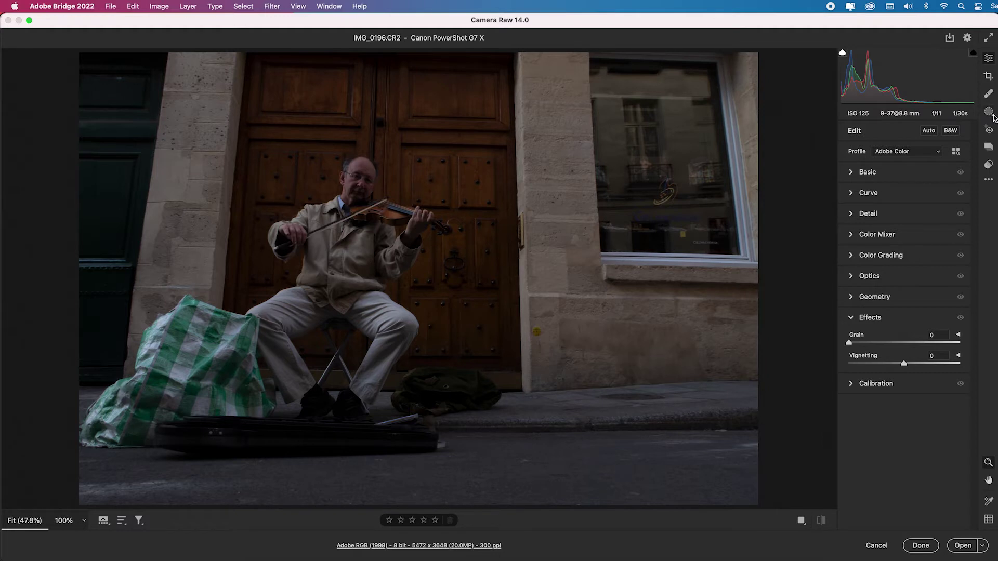
# Mask the violinist at Exposure +1.70, Shadows +48, Blacks -7, then duplicate Mask 1.
pyautogui.click(992, 116)
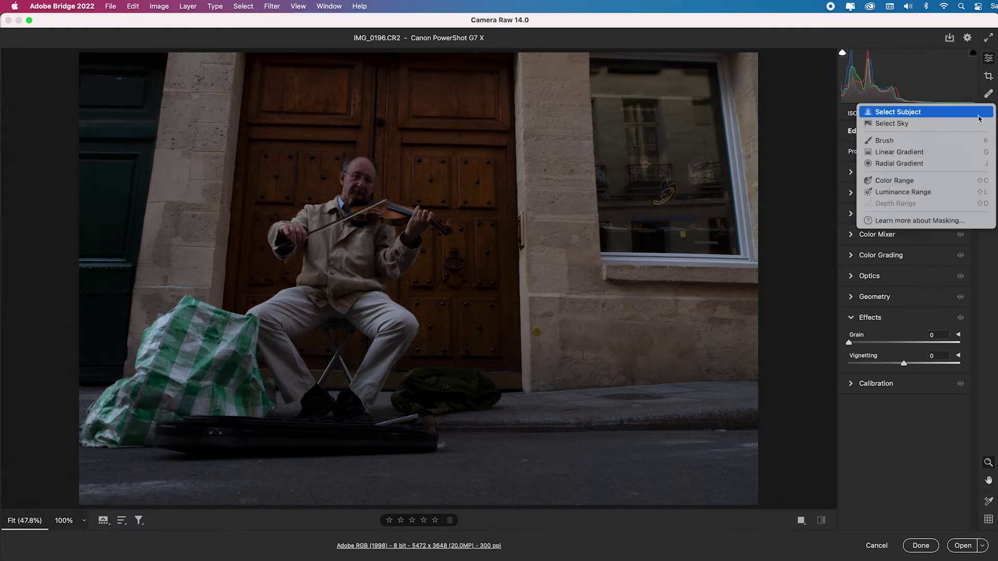
pyautogui.click(941, 117)
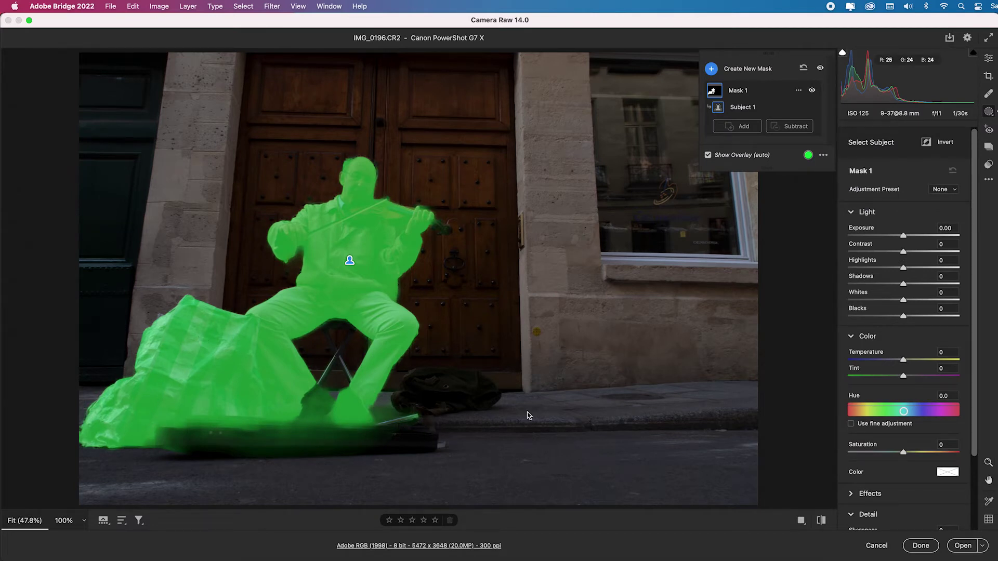
pyautogui.moveTo(904, 237); pyautogui.dragTo(926, 236)
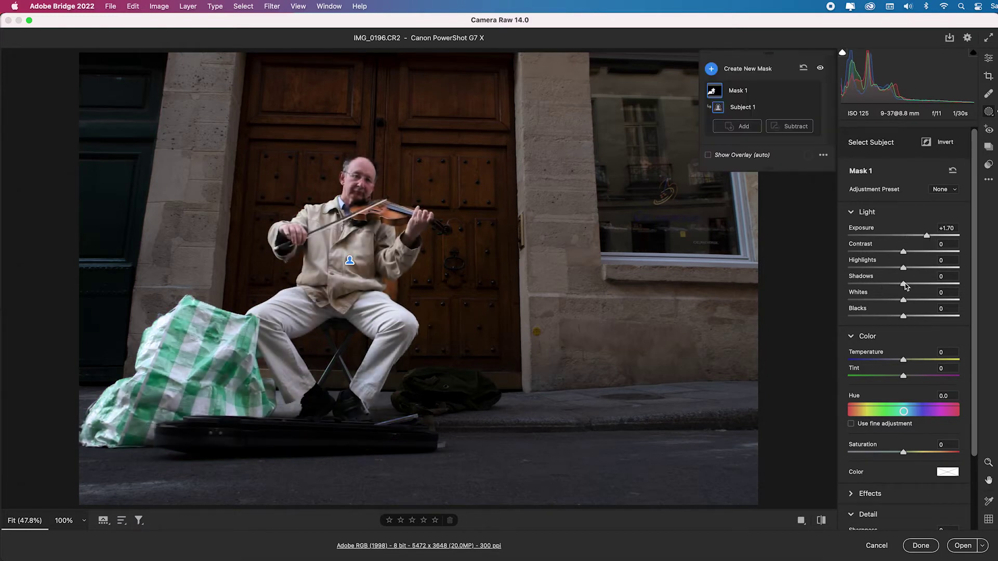
pyautogui.moveTo(904, 286); pyautogui.dragTo(931, 287)
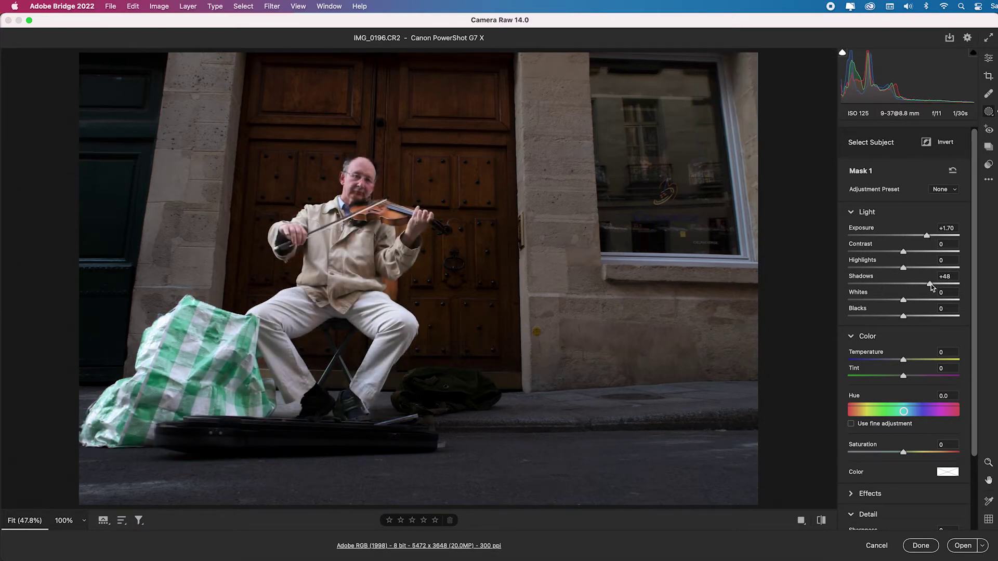
pyautogui.moveTo(904, 318); pyautogui.dragTo(900, 318)
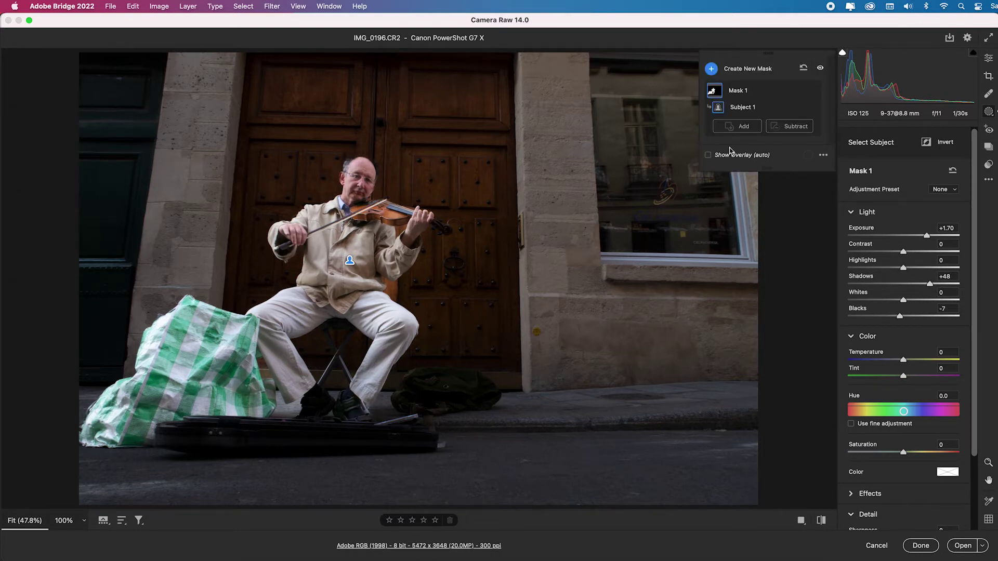
pyautogui.rightClick(769, 92)
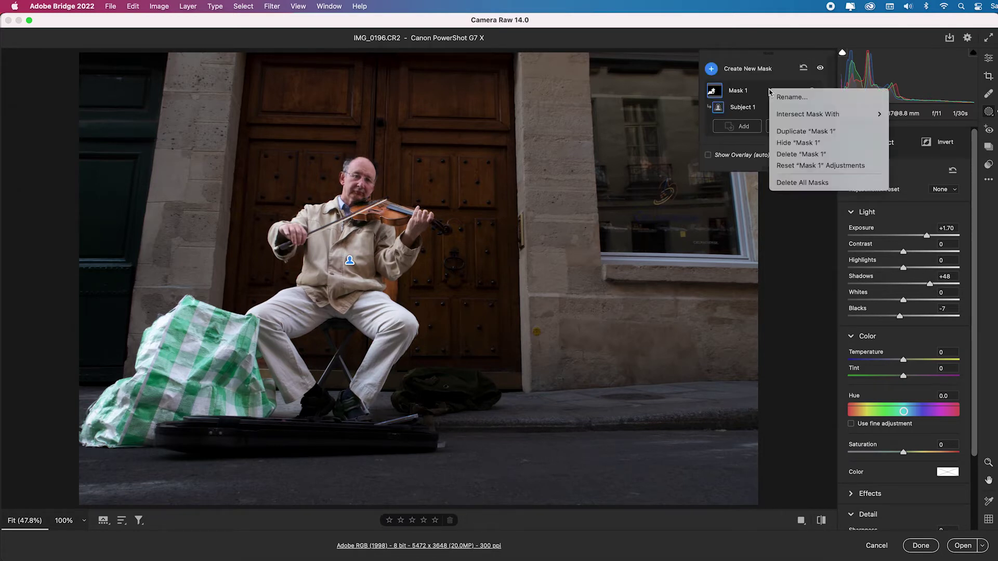
pyautogui.click(815, 131)
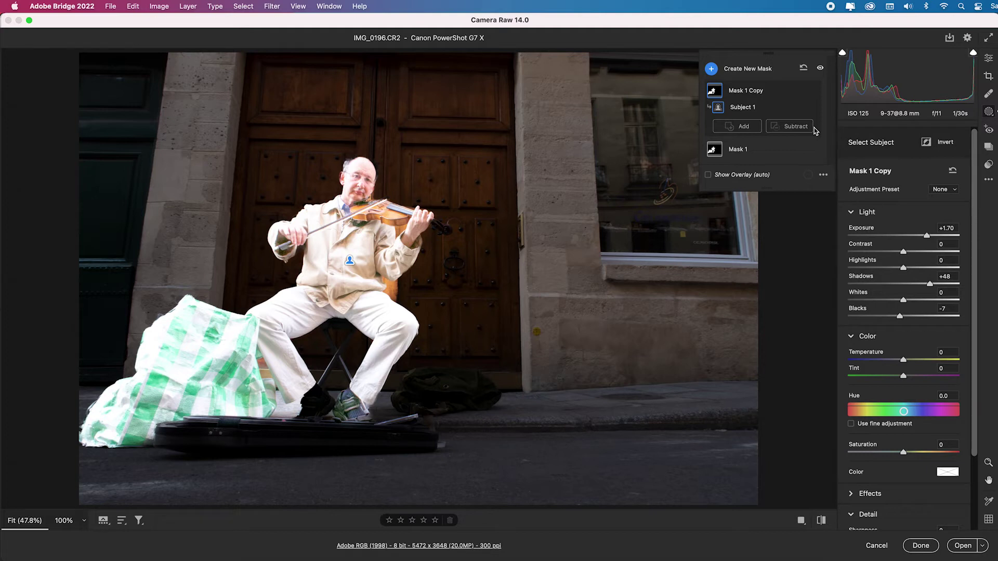
# Invert Mask 1 Copy onto the background and adjust its exposure, blacks, shadows, Saturation +54.
pyautogui.click(949, 145)
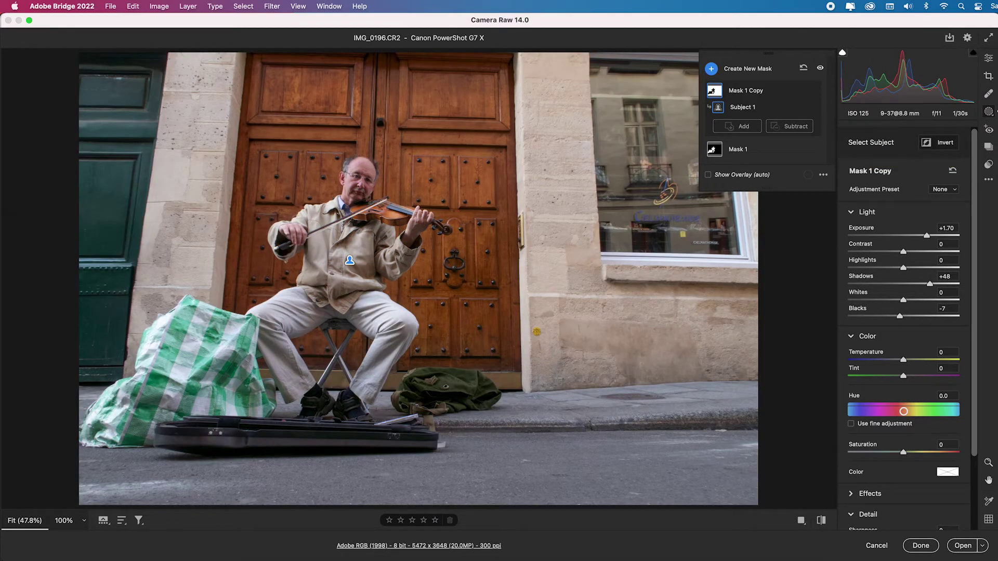
pyautogui.moveTo(927, 237); pyautogui.dragTo(901, 237)
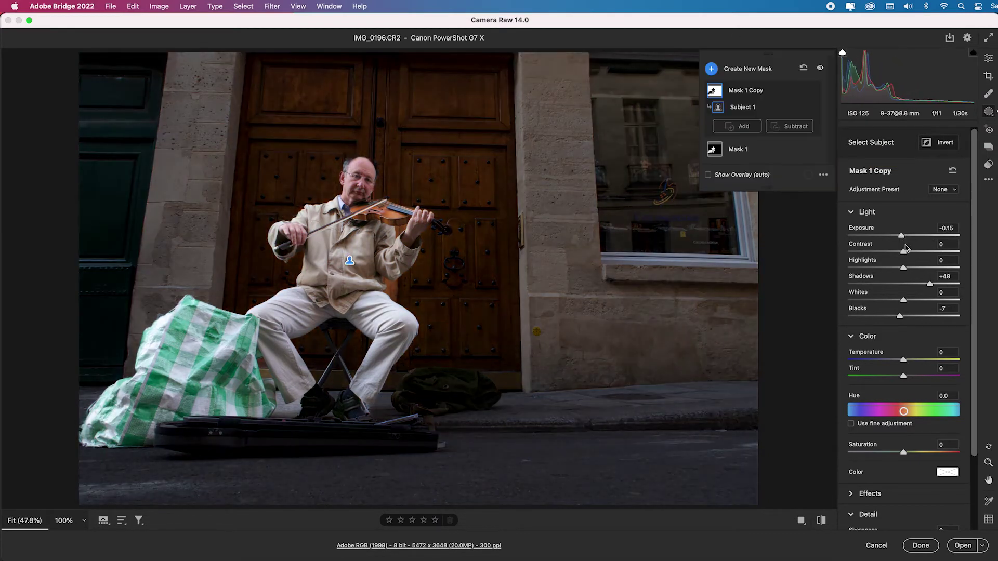
pyautogui.moveTo(899, 317); pyautogui.dragTo(894, 317)
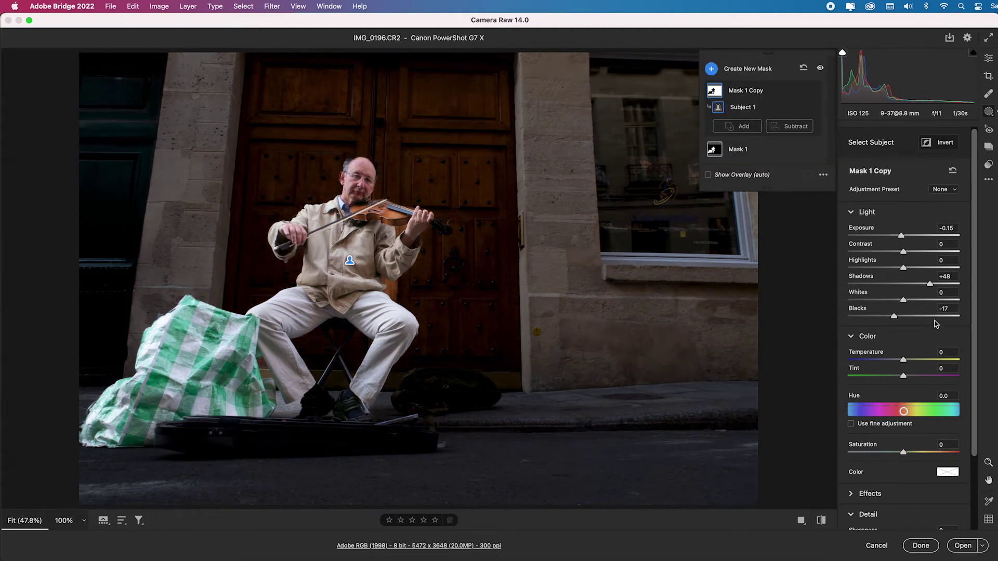
pyautogui.moveTo(933, 287); pyautogui.dragTo(945, 284)
pyautogui.moveTo(905, 452); pyautogui.dragTo(934, 456)
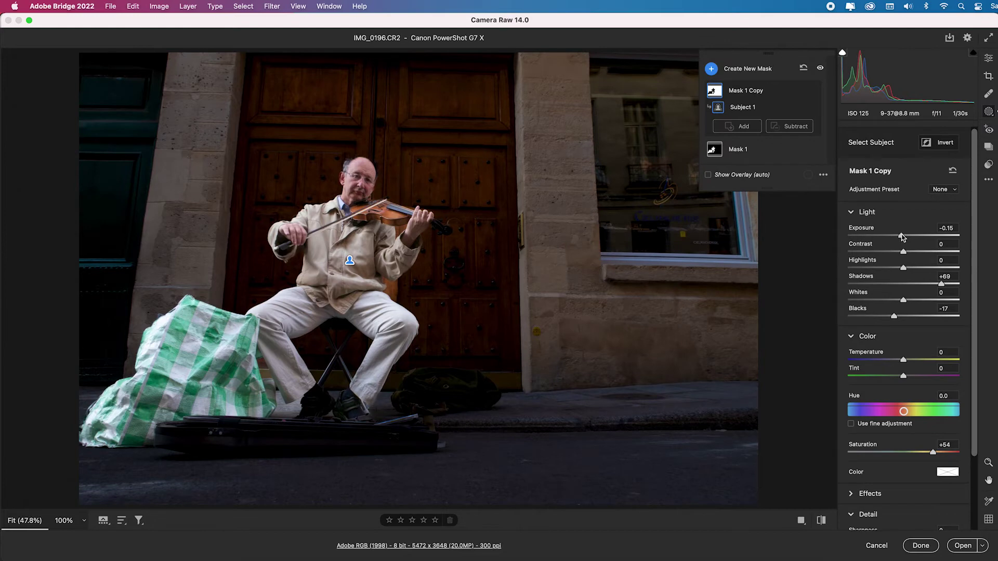
pyautogui.moveTo(902, 236); pyautogui.dragTo(918, 237)
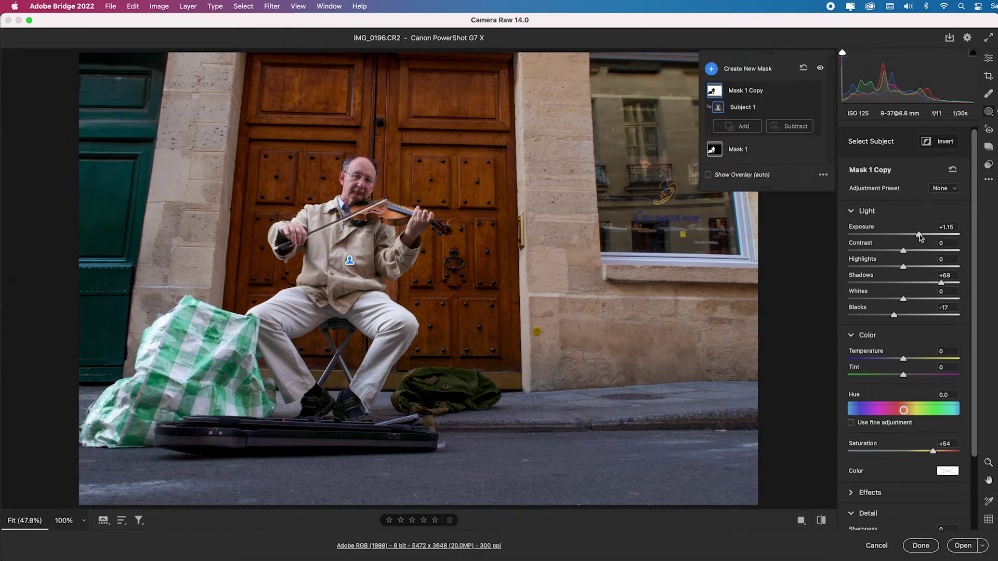
# Set Mask 1 to Exposure +2.10, Contrast +21, Saturation +17, Blacks -28.
pyautogui.click(713, 150)
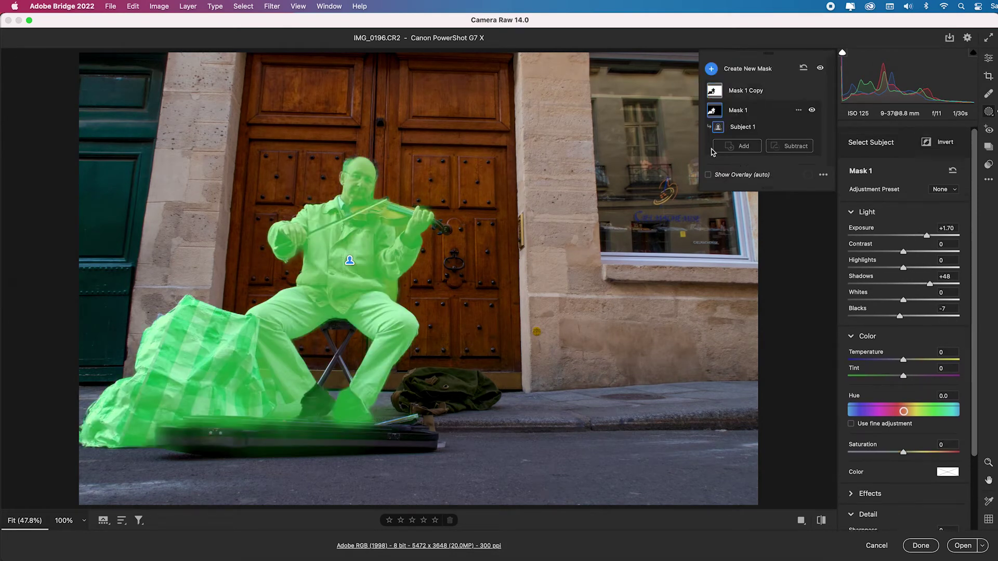
pyautogui.moveTo(927, 237); pyautogui.dragTo(933, 237)
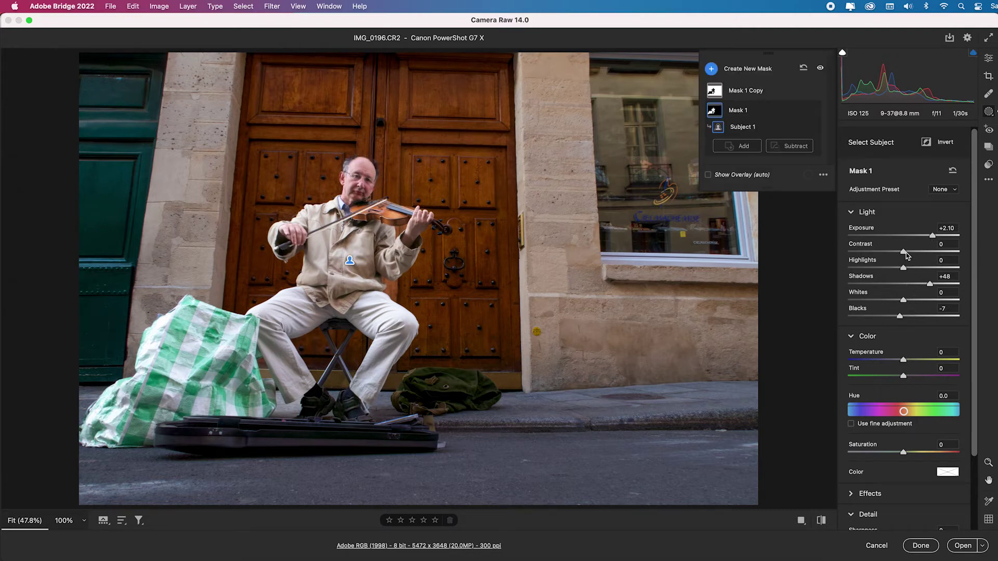
pyautogui.moveTo(904, 252); pyautogui.dragTo(915, 254)
pyautogui.moveTo(902, 452); pyautogui.dragTo(912, 453)
pyautogui.moveTo(899, 318); pyautogui.dragTo(887, 319)
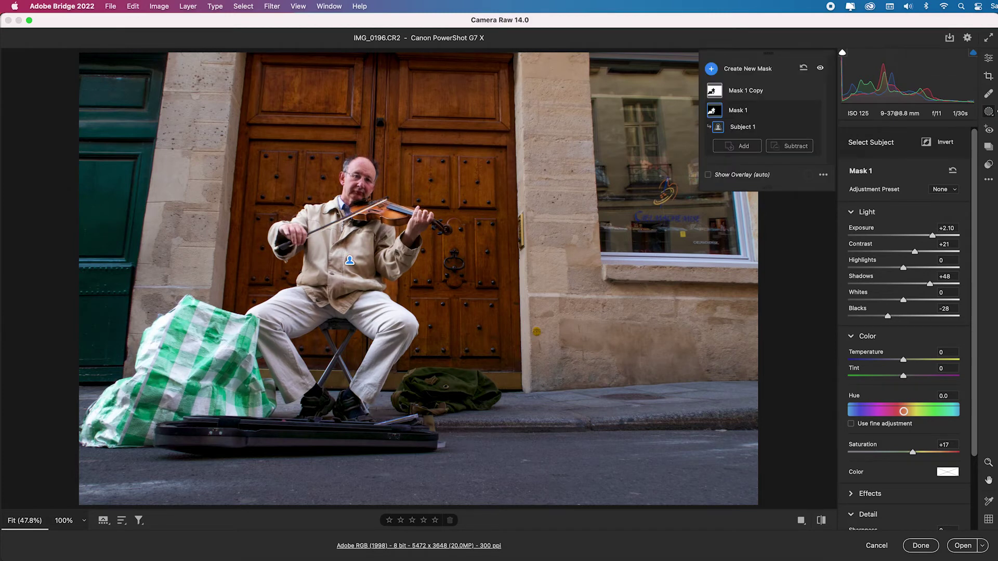
# Create Mask 2 as a Color Range sampled from the bag, with Subtract options shown.
pyautogui.click(990, 112)
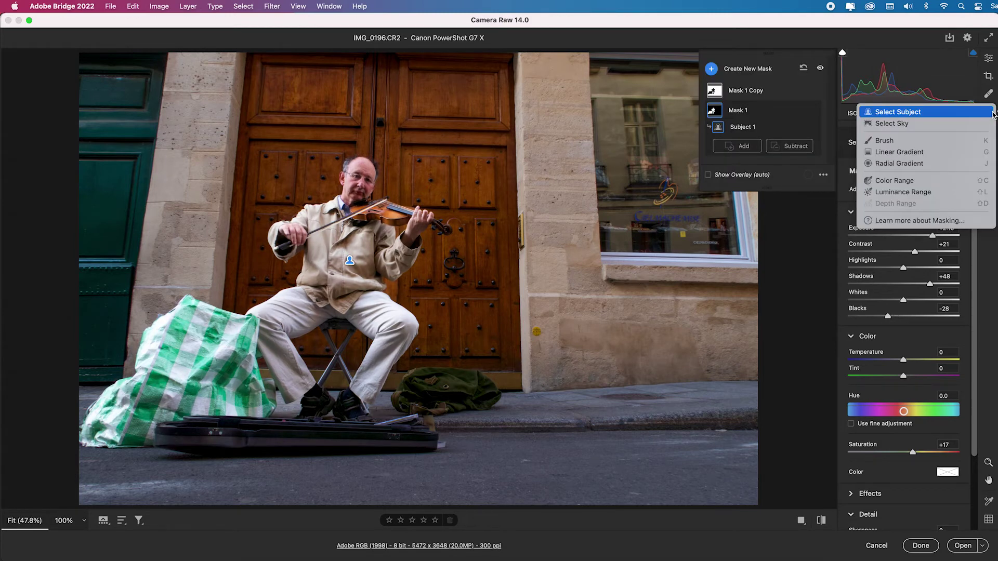
pyautogui.click(936, 180)
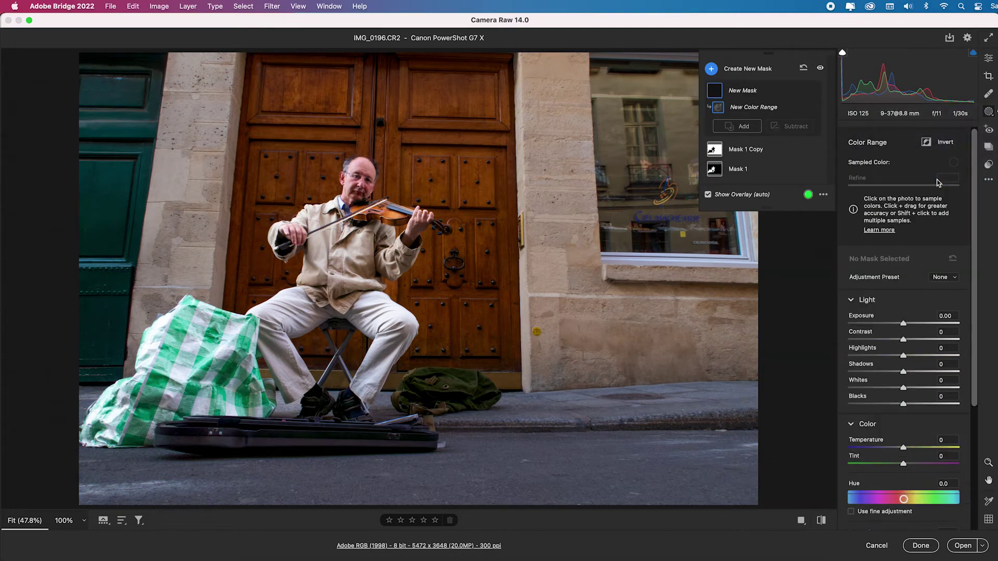
pyautogui.click(179, 332)
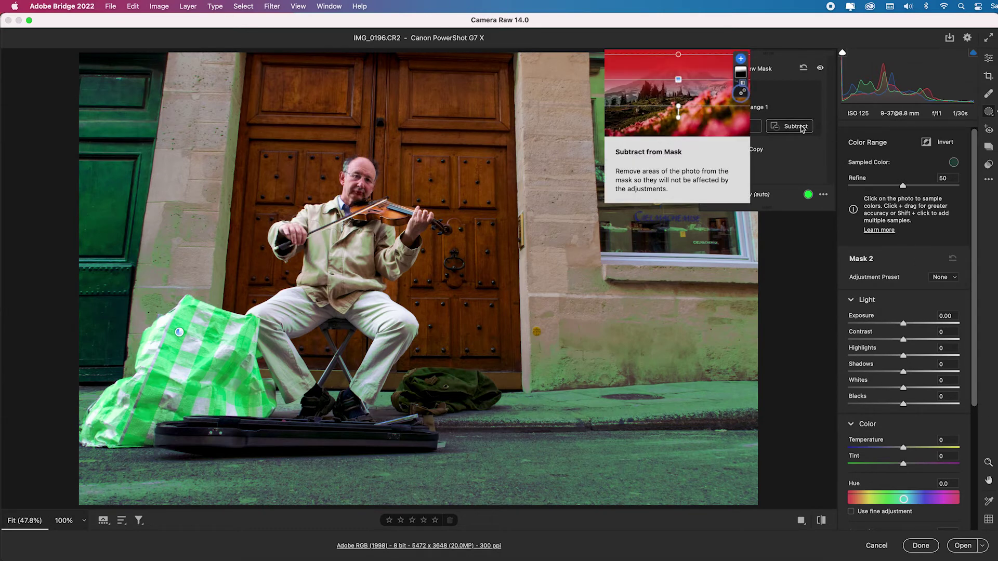
pyautogui.click(801, 127)
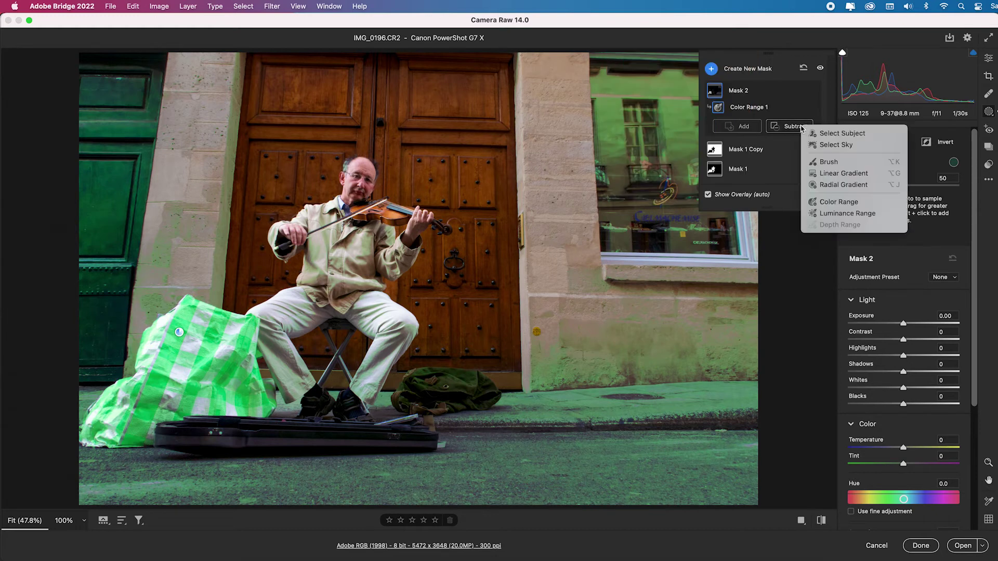
# Subtract a size-30 brush from Mask 2 to clear it off the stone wall.
pyautogui.click(822, 163)
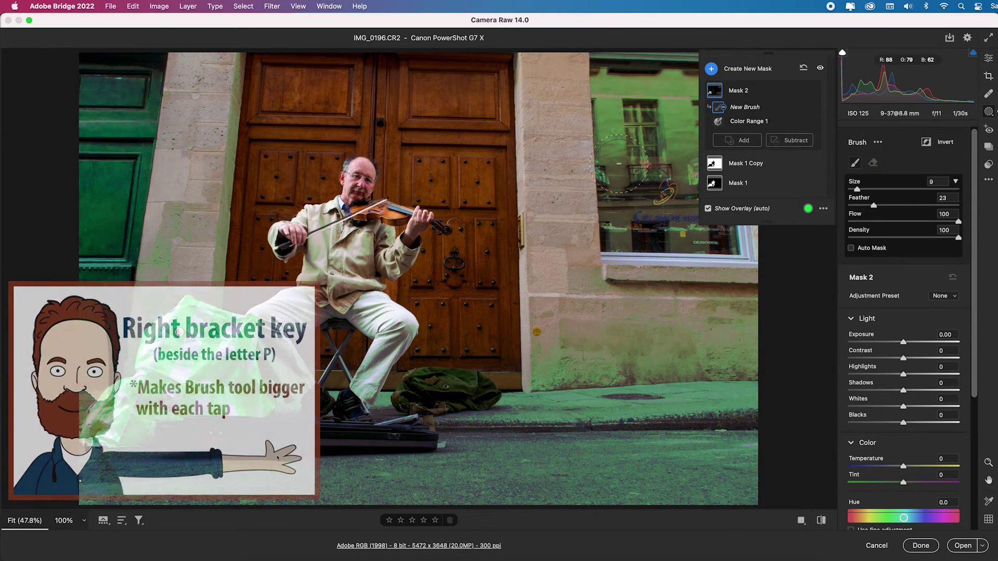
pyautogui.press(']')
pyautogui.press(']')
pyautogui.press(']')
pyautogui.press(']')
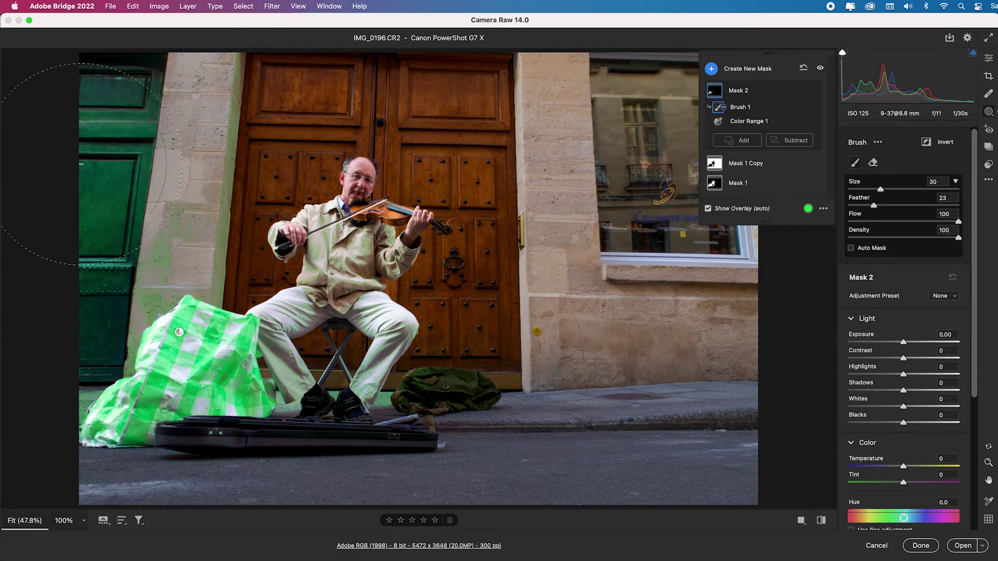
pyautogui.press('alt')
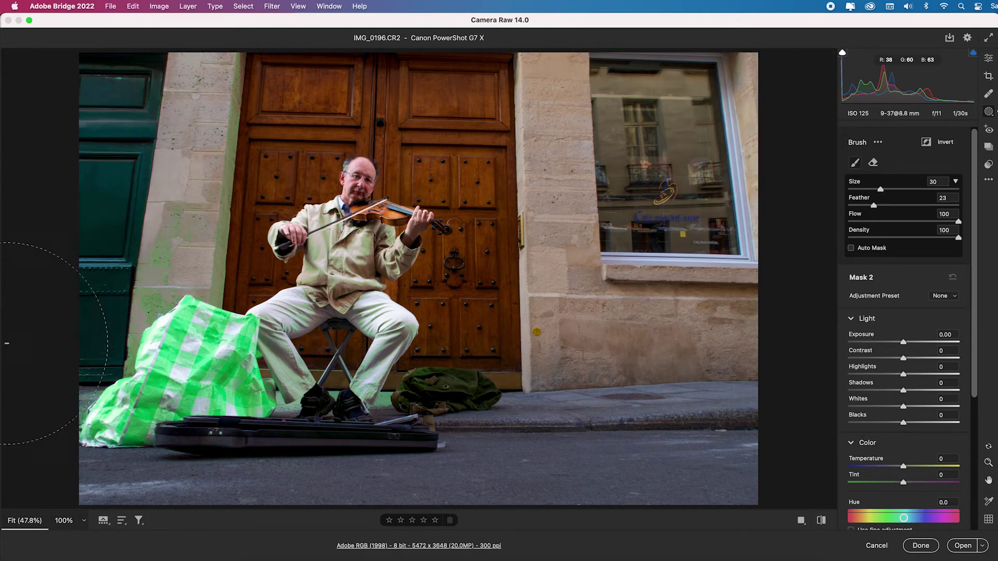
pyautogui.moveTo(5, 346)
pyautogui.mouseDown()
pyautogui.moveTo(66, 210)
pyautogui.moveTo(134, 177)
pyautogui.moveTo(105, 224)
pyautogui.mouseUp()
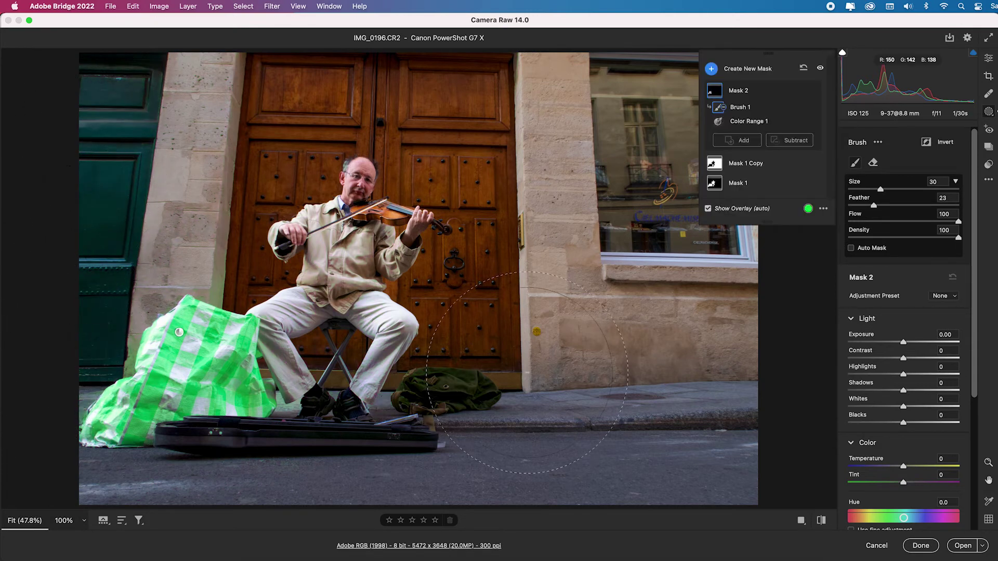
# In Mask 2, shift the bag's Hue to +97 and lower Blacks to -57, Shadows and Highlights.
pyautogui.moveTo(903, 518); pyautogui.dragTo(933, 518)
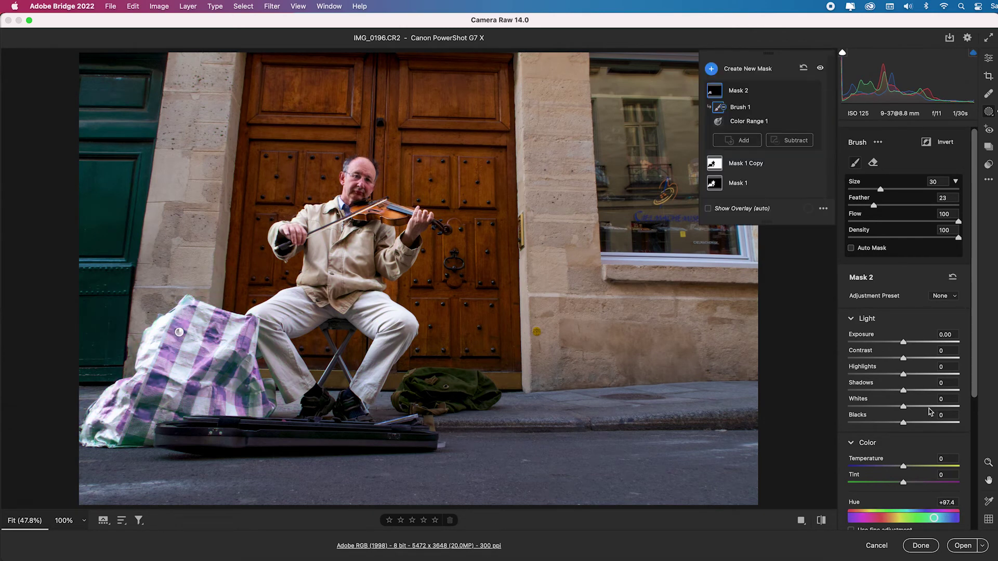
pyautogui.moveTo(904, 425); pyautogui.dragTo(872, 423)
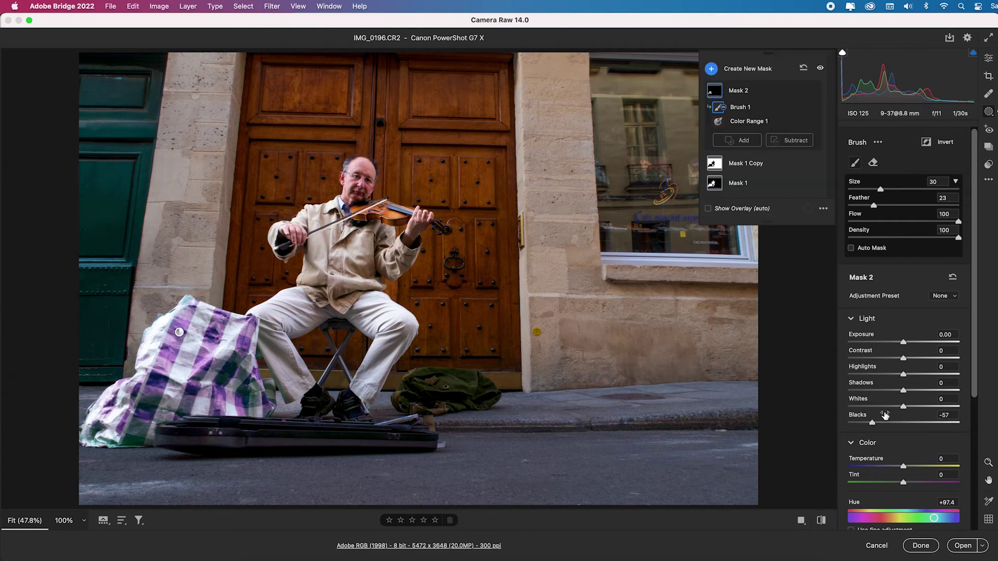
pyautogui.moveTo(903, 390)
pyautogui.mouseDown()
pyautogui.moveTo(881, 392)
pyautogui.moveTo(890, 375)
pyautogui.moveTo(878, 375)
pyautogui.mouseUp()
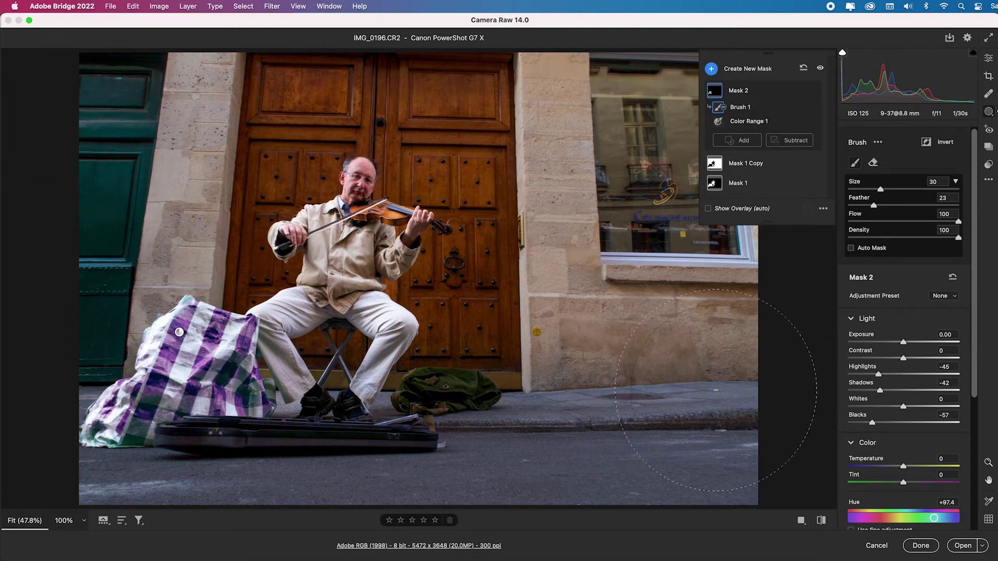
# Give the whole photo Clarity +26, Dehaze +47 and Vibrance +13.
pyautogui.click(989, 59)
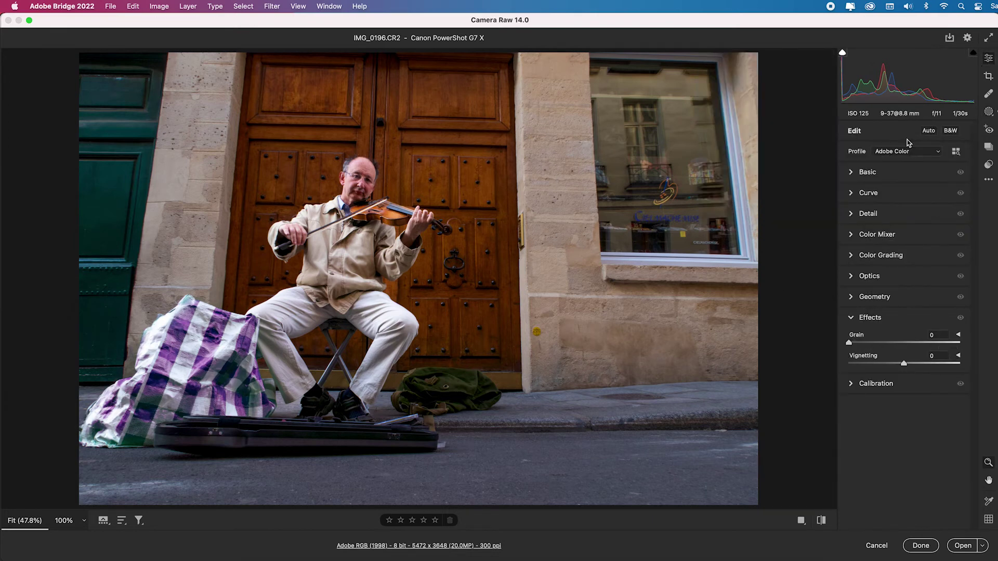
pyautogui.click(858, 174)
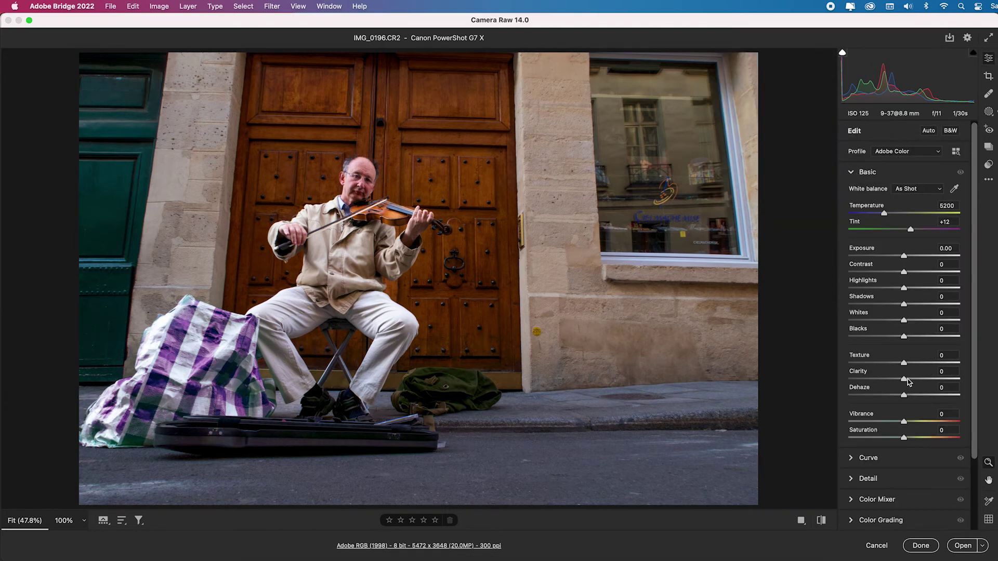
pyautogui.moveTo(908, 382); pyautogui.dragTo(911, 421)
pyautogui.scroll(-1, 946, 293)
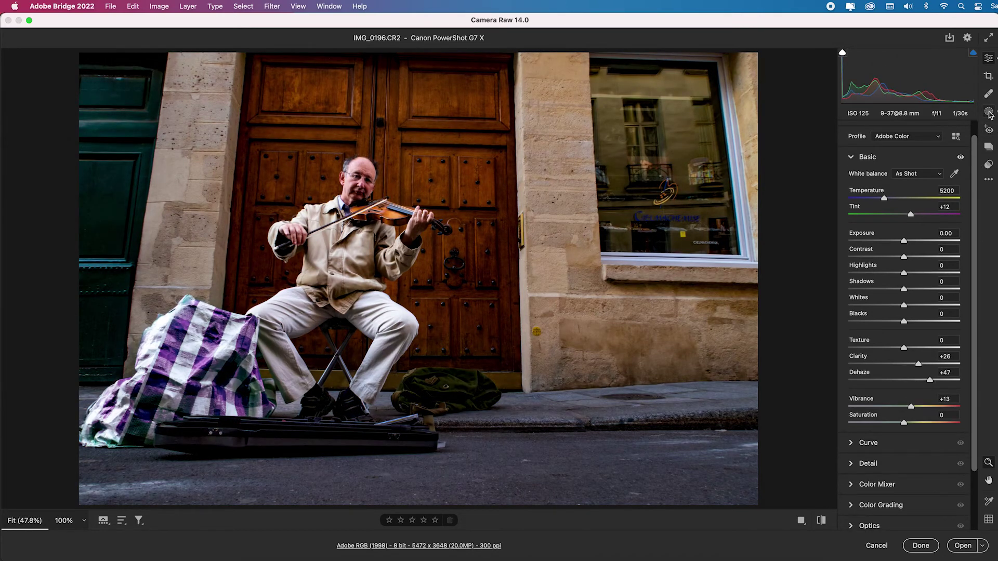
pyautogui.click(989, 113)
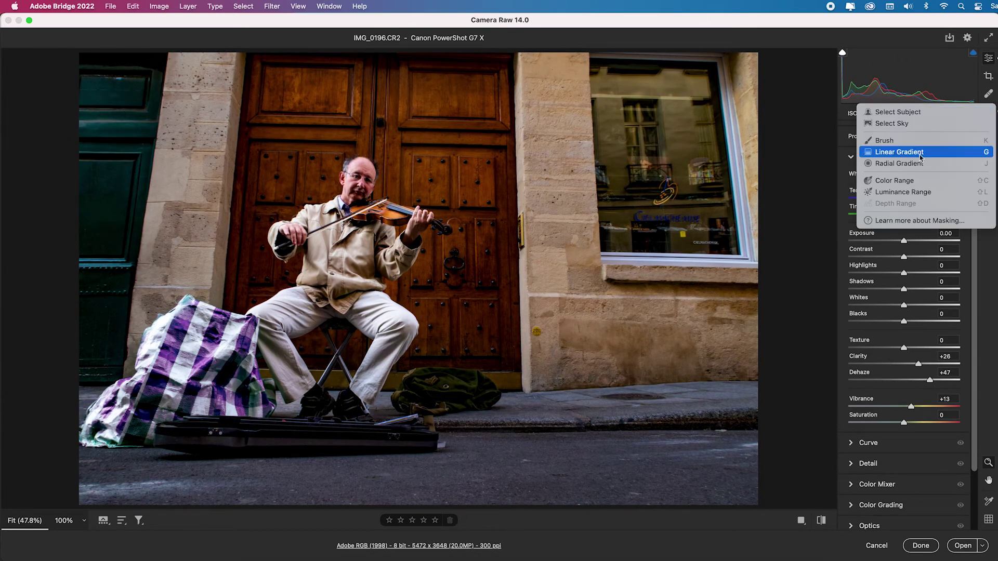
# Add a tall radial gradient over the violinist with Exposure +0.55, Contrast -63, Highlights -58.
pyautogui.click(914, 164)
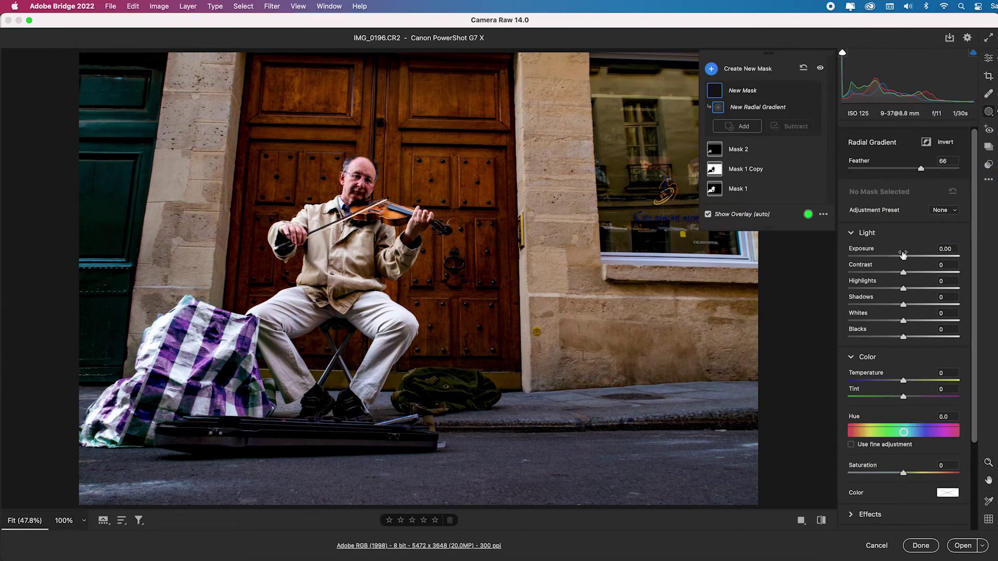
pyautogui.moveTo(352, 176); pyautogui.dragTo(459, 312)
pyautogui.moveTo(354, 178); pyautogui.dragTo(366, 232)
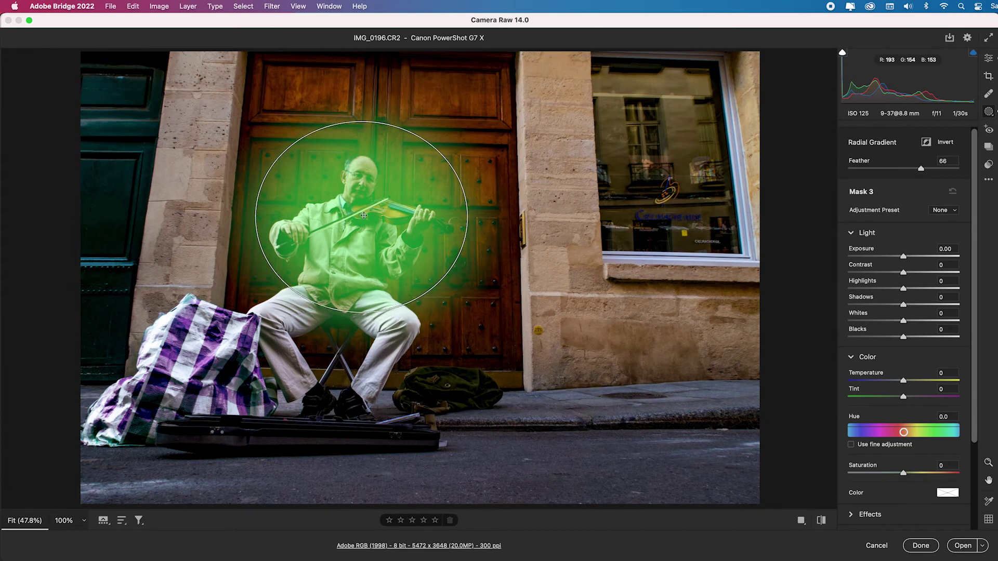
pyautogui.moveTo(361, 307); pyautogui.dragTo(361, 364)
pyautogui.moveTo(360, 215); pyautogui.dragTo(354, 251)
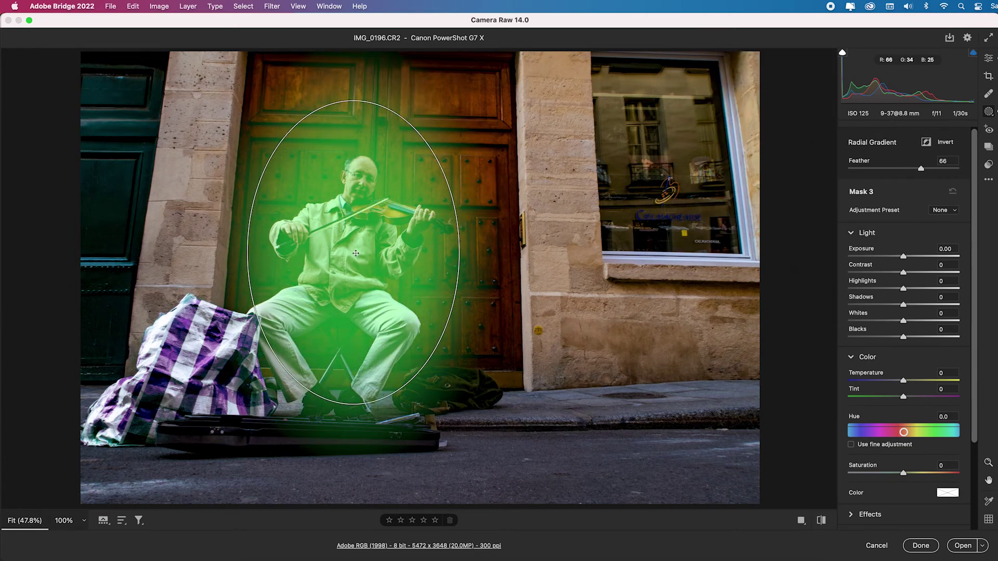
pyautogui.moveTo(905, 258); pyautogui.dragTo(871, 294)
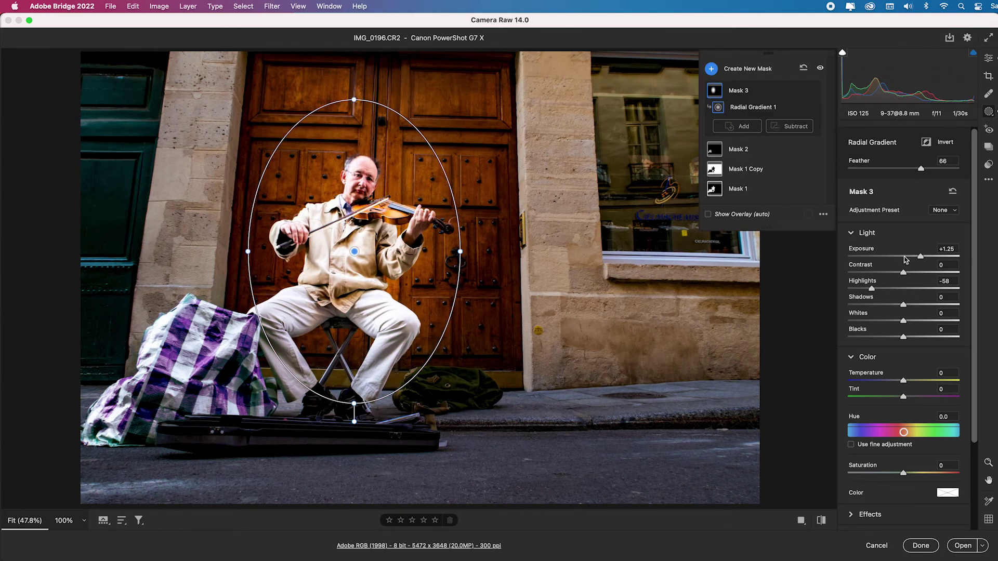
pyautogui.moveTo(921, 258); pyautogui.dragTo(869, 273)
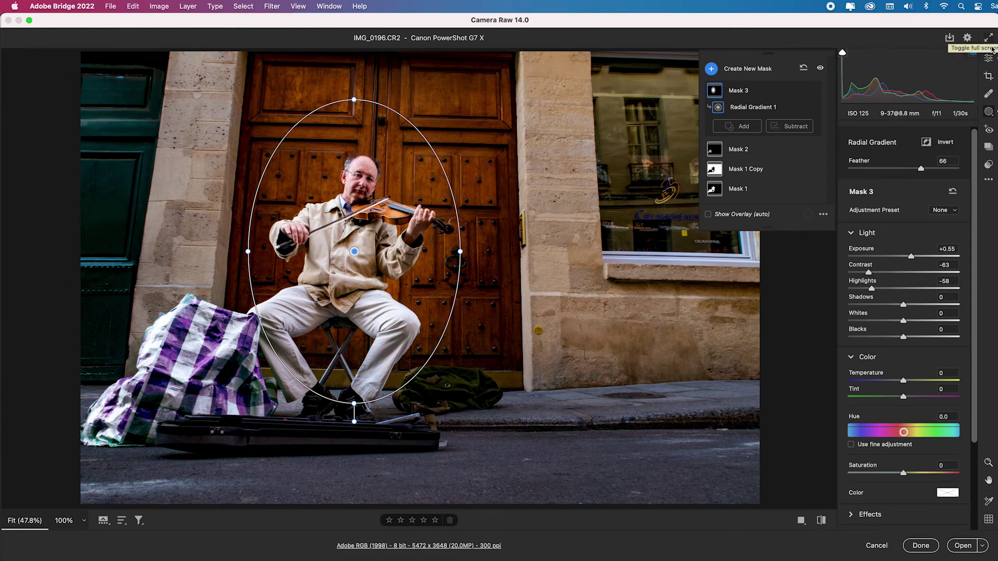
# Toggle between the unedited and edited photo, then show Before/After side by side.
pyautogui.click(988, 57)
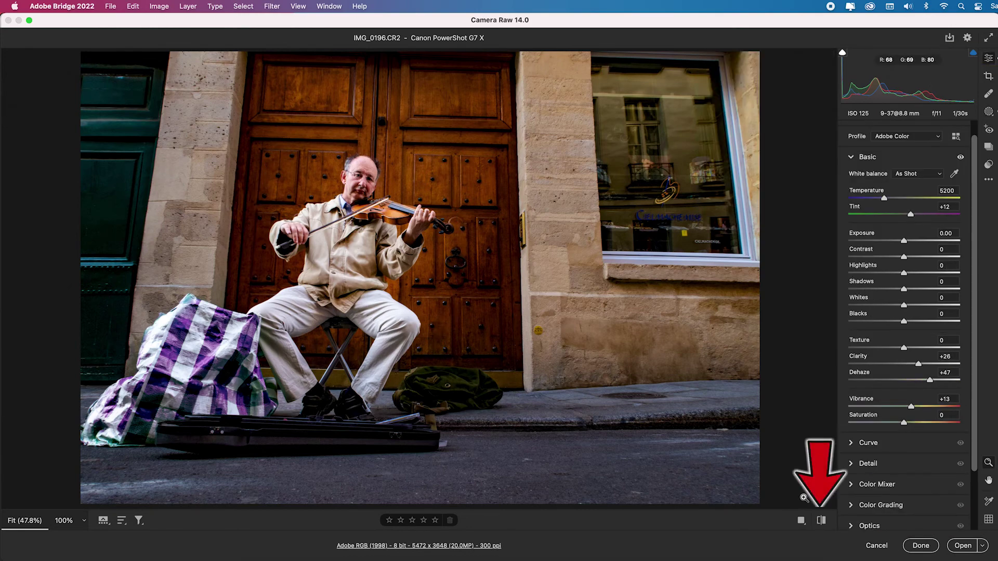
pyautogui.click(821, 520)
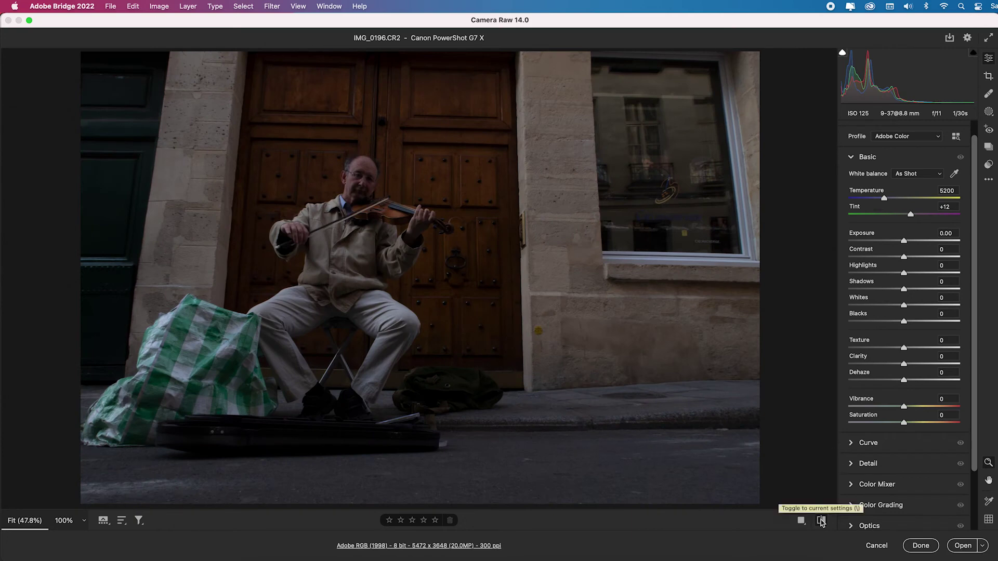
pyautogui.click(821, 520)
pyautogui.click(821, 521)
pyautogui.click(821, 520)
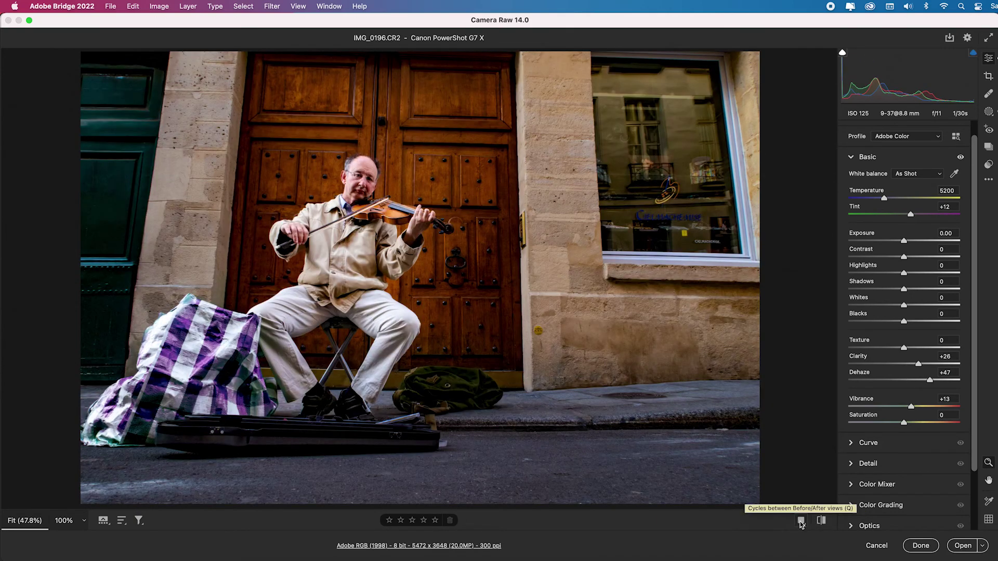
pyautogui.click(800, 521)
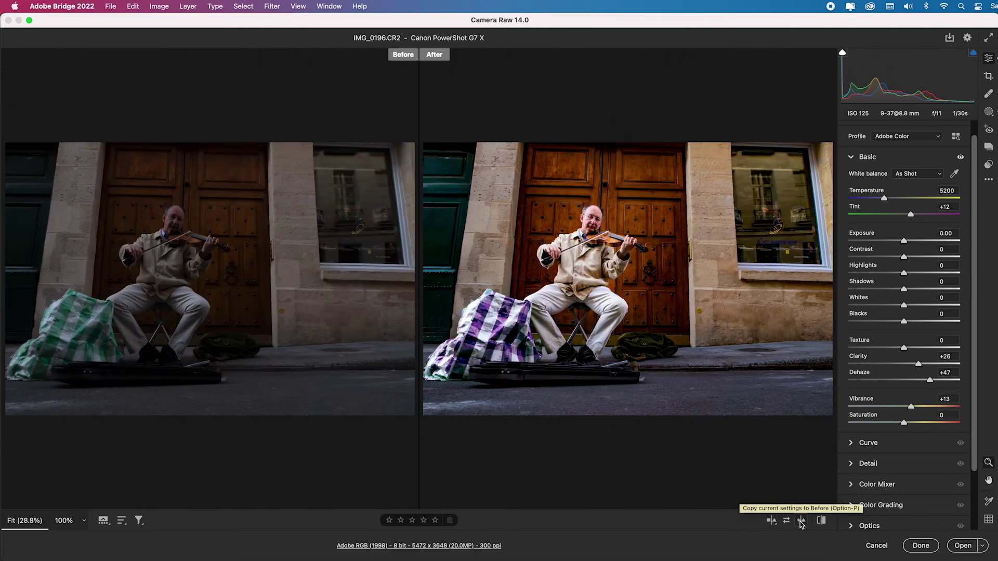